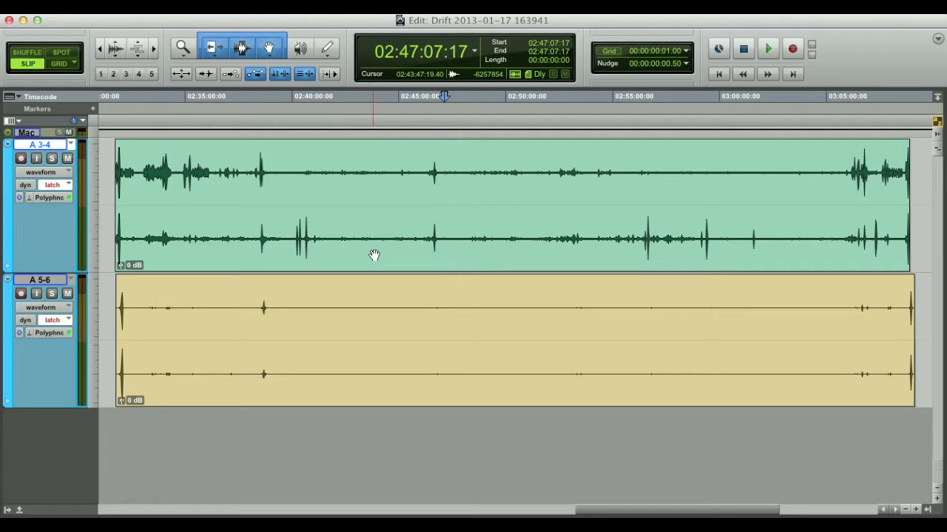
# Step: Select the A 3-4 and A 5-6 clips together to compare lengths, leaving only the A 3-4 clip selected
pyautogui.click(373, 255)
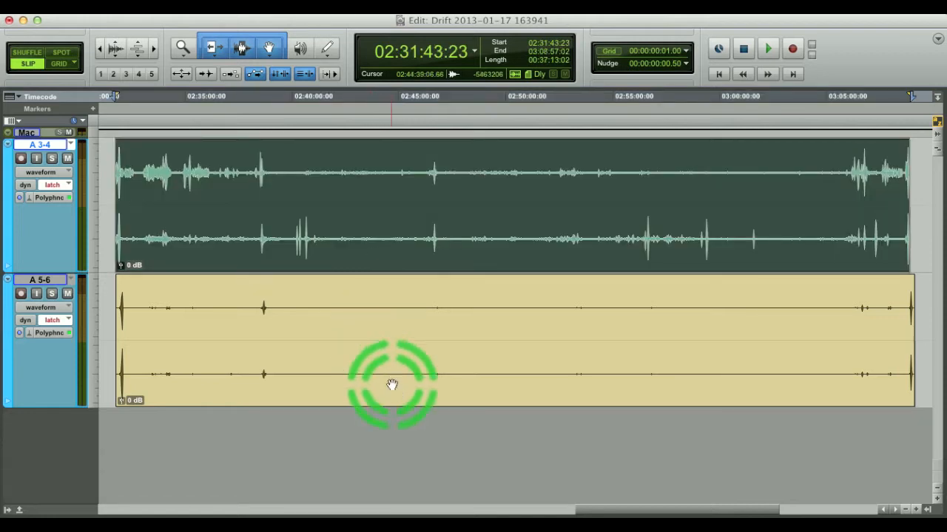
pyautogui.keyDown('shift'); pyautogui.click(418, 398); pyautogui.keyUp('shift')
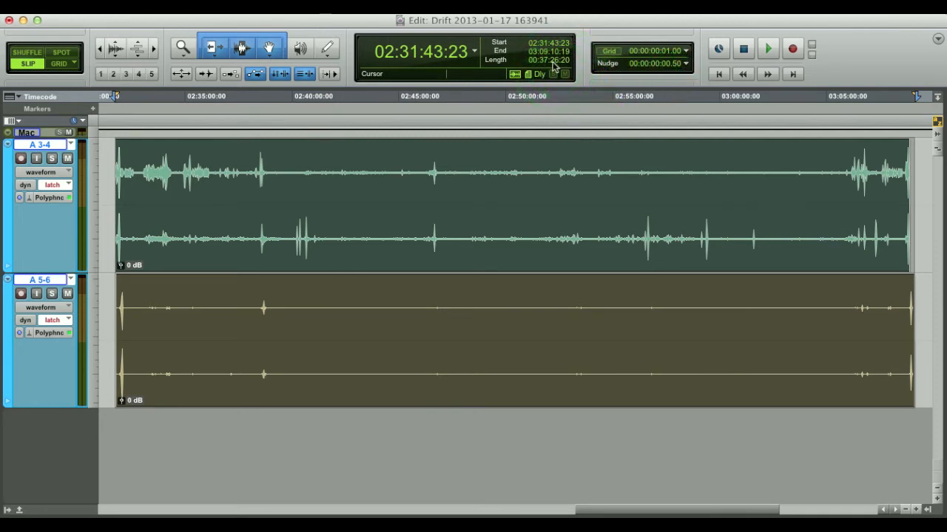
pyautogui.click(107, 174)
pyautogui.click(167, 231)
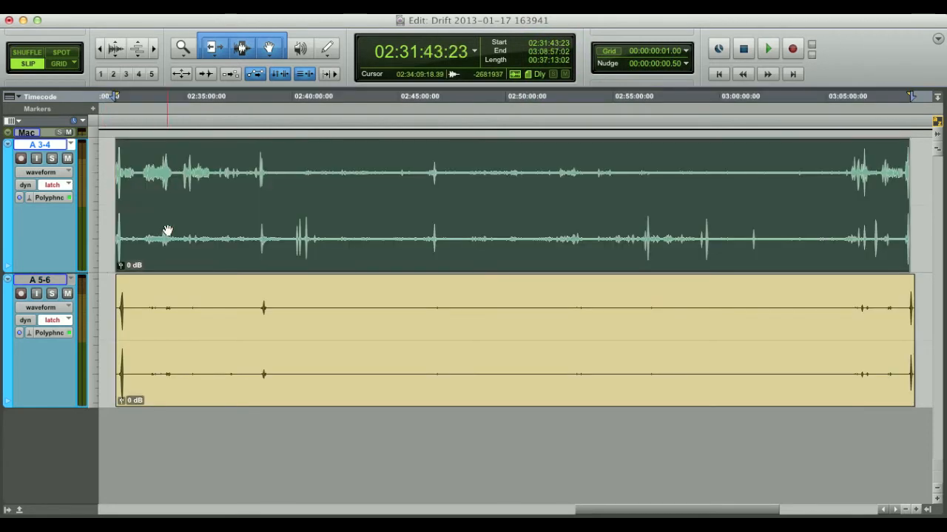
# Step: Place the cursor at the first of the three tall spikes near the start of the A 3-4 clip
pyautogui.press('t')
pyautogui.press('t')
pyautogui.press('t')
pyautogui.press('t')
pyautogui.press('t')
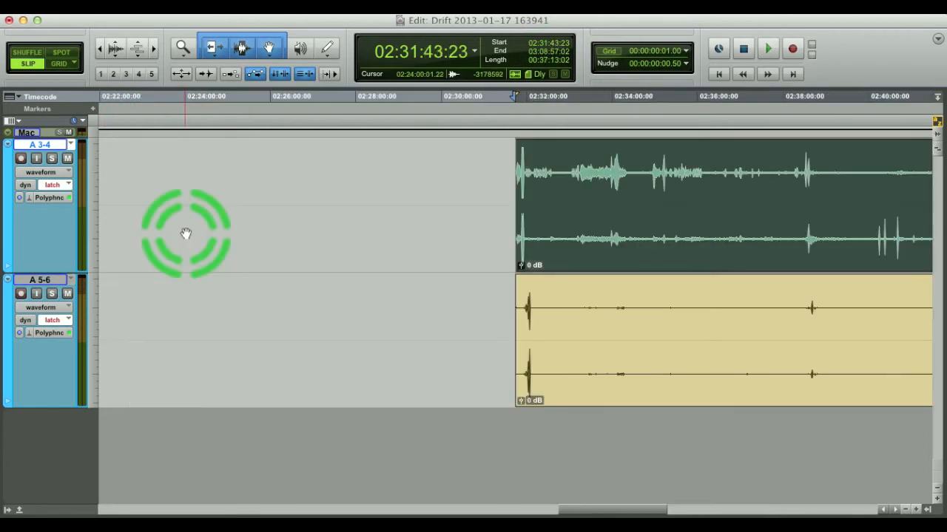
pyautogui.click(624, 180)
pyautogui.press('t')
pyautogui.press('t')
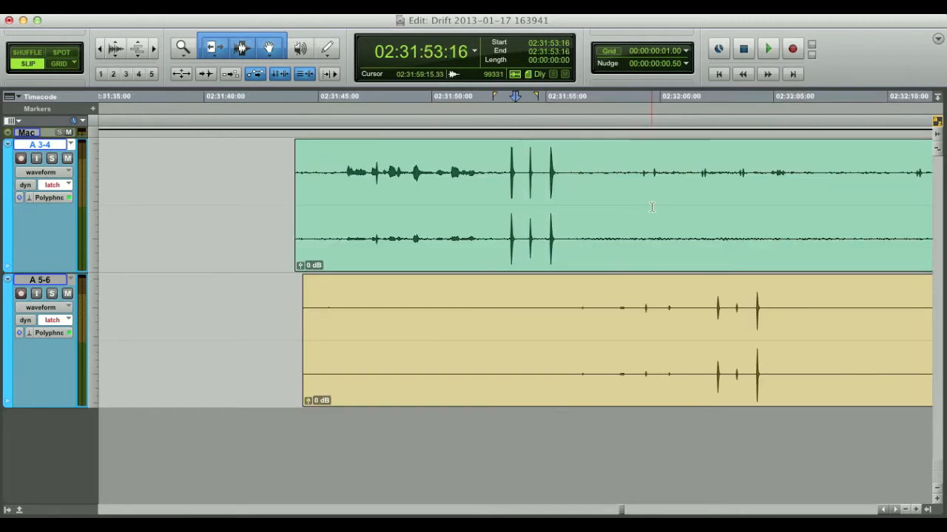
pyautogui.click(508, 179)
pyautogui.press('r')
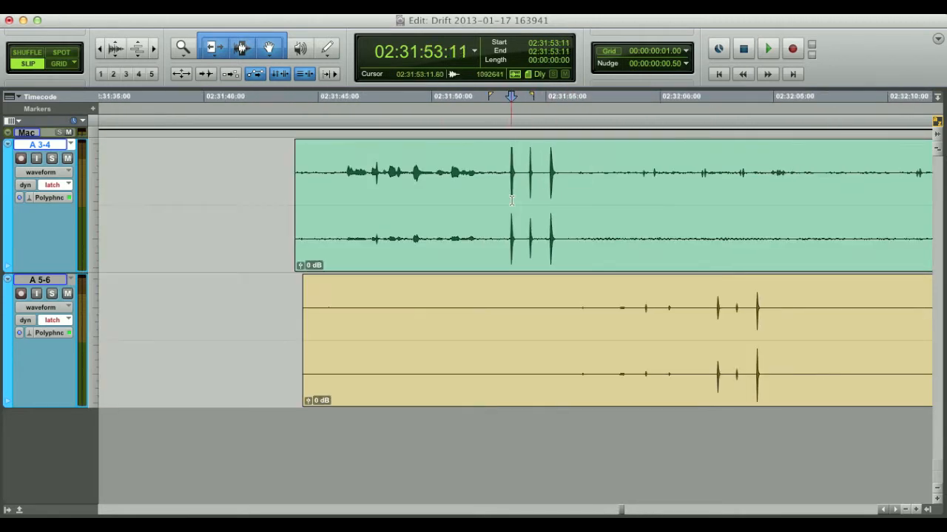
pyautogui.press('r')
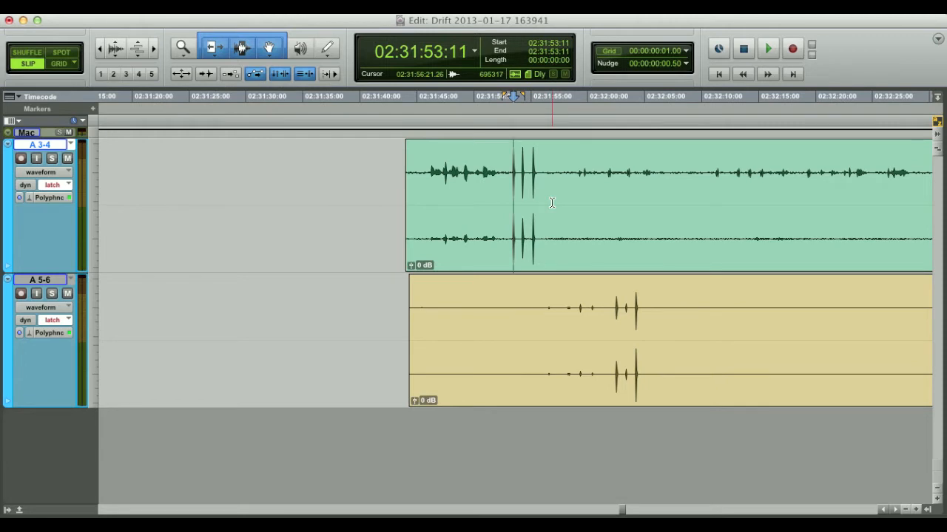
pyautogui.press('t')
pyautogui.press('t')
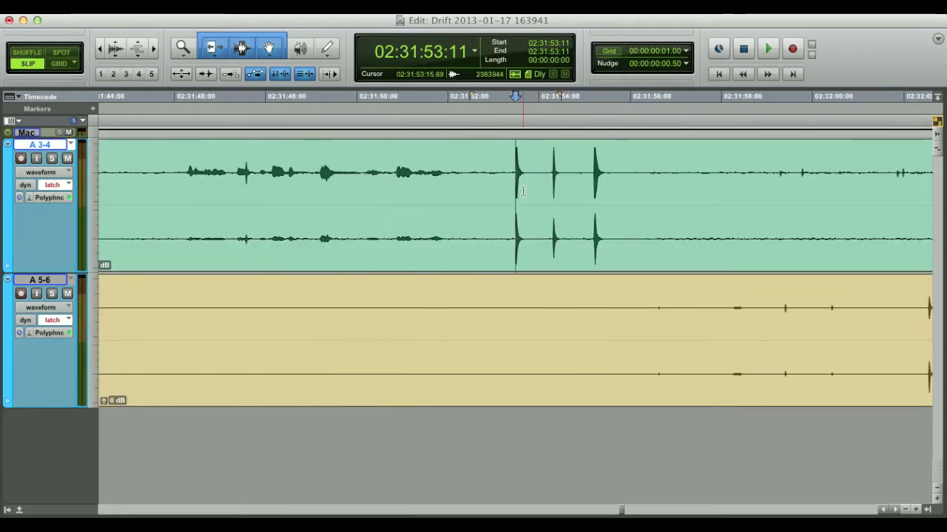
pyautogui.press('t')
pyautogui.press('r')
pyautogui.press('r')
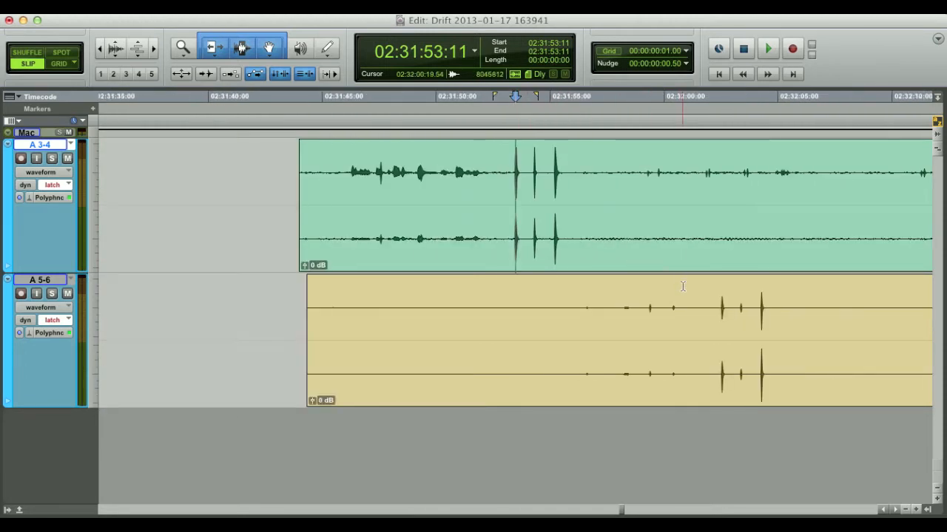
# Step: Highlight the three opening spikes in the A 3-4 clip, followed by the matching three in the A 5-6 clip
pyautogui.click(720, 320)
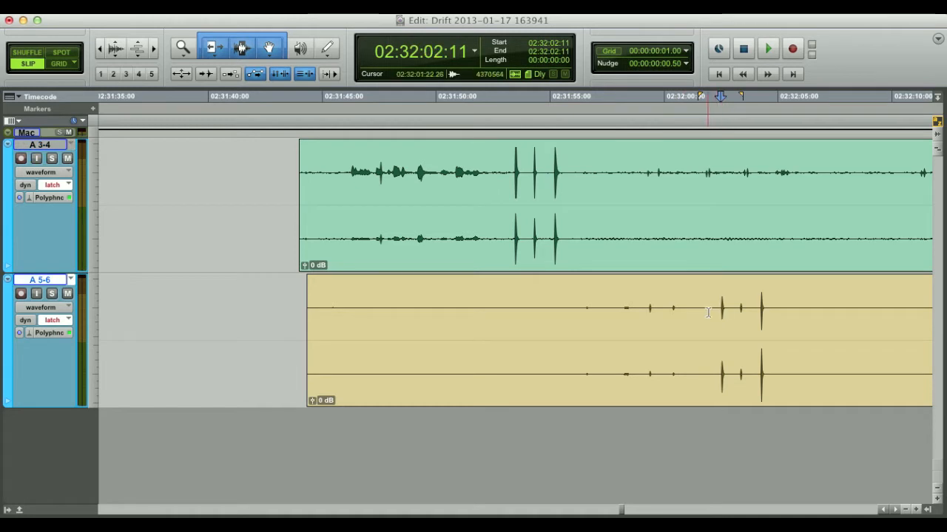
pyautogui.moveTo(510, 181); pyautogui.dragTo(566, 181)
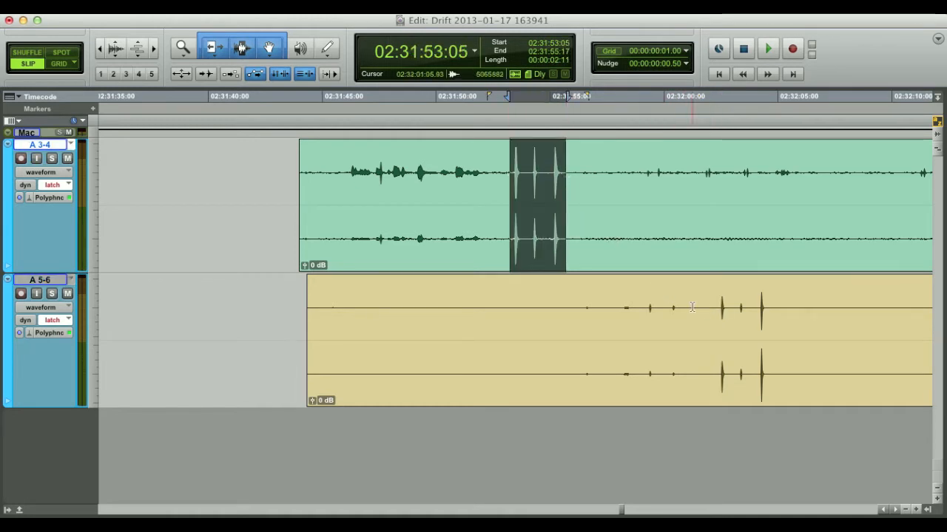
pyautogui.moveTo(710, 315); pyautogui.dragTo(791, 320)
# Step: Move the cursor to the end of the A 3-4 clip to compare where both clips finish
pyautogui.press('r')
pyautogui.press('r')
pyautogui.press('r')
pyautogui.press('r')
pyautogui.press('r')
pyautogui.press('r')
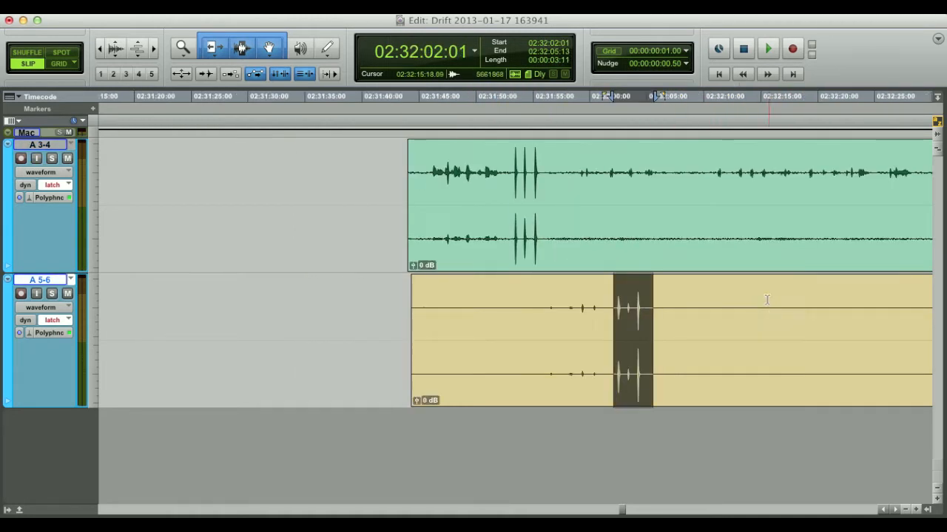
pyautogui.press('r')
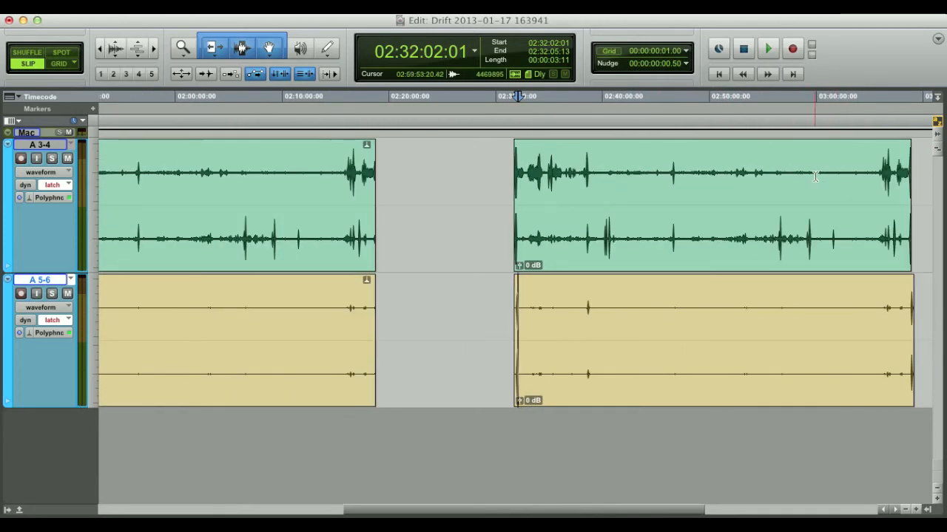
pyautogui.click(859, 175)
pyautogui.press('Tab')
pyautogui.press('t')
pyautogui.press('t')
pyautogui.press('t')
pyautogui.press('t')
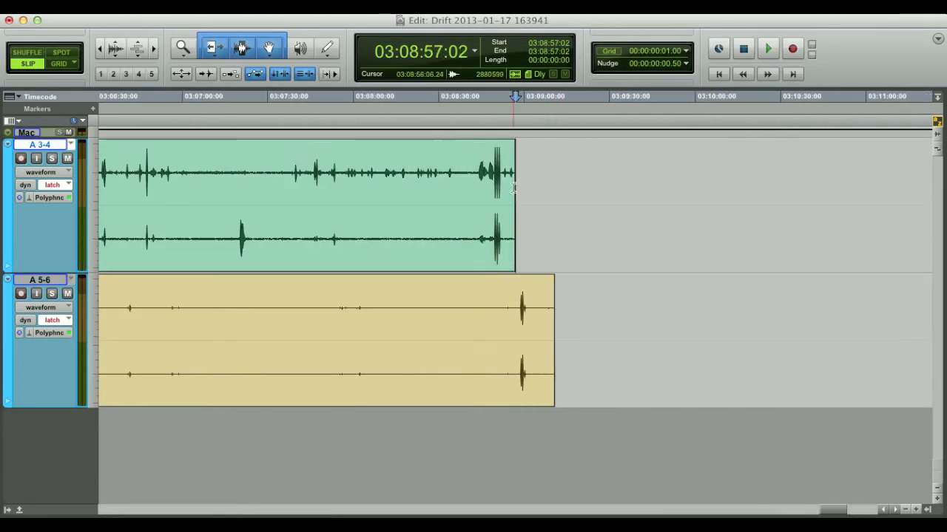
# Step: Highlight the three closing spikes in the A 3-4 clip, followed by the matching three in the A 5-6 clip
pyautogui.click(491, 179)
pyautogui.press('t')
pyautogui.press('t')
pyautogui.press('t')
pyautogui.moveTo(535, 180); pyautogui.dragTo(579, 179)
pyautogui.moveTo(739, 318); pyautogui.dragTo(786, 318)
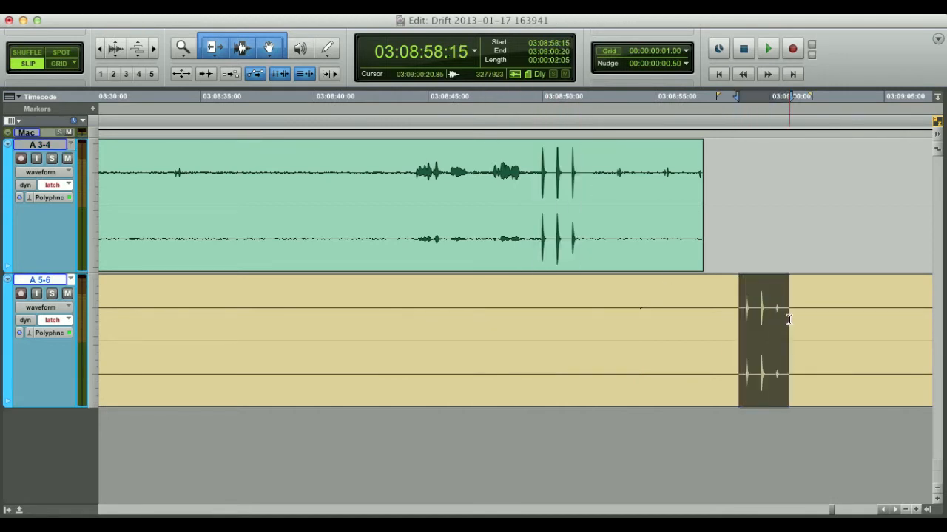
# Step: Return to the start of the A 3-4 clip and highlight the empty range 02:31:14:13 to 02:31:20:07 across both tracks
pyautogui.press('r')
pyautogui.press('r')
pyautogui.press('r')
pyautogui.press('r')
pyautogui.press('r')
pyautogui.click(339, 237)
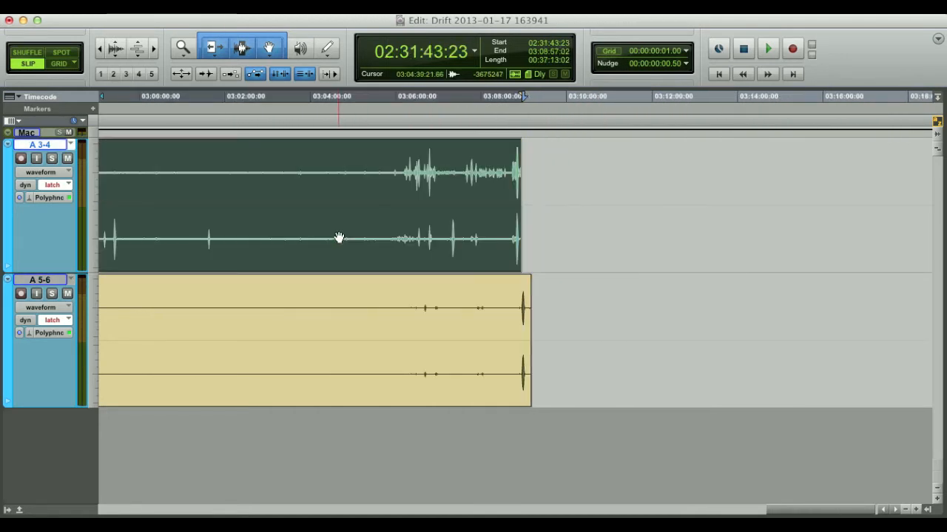
pyautogui.press('Left')
pyautogui.press('t')
pyautogui.press('t')
pyautogui.press('t')
pyautogui.press('t')
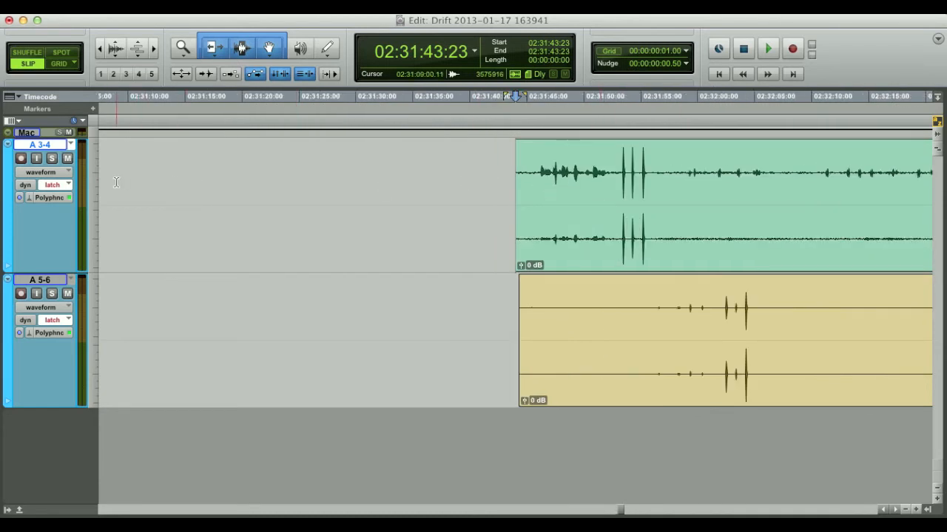
pyautogui.moveTo(179, 200); pyautogui.dragTo(245, 295)
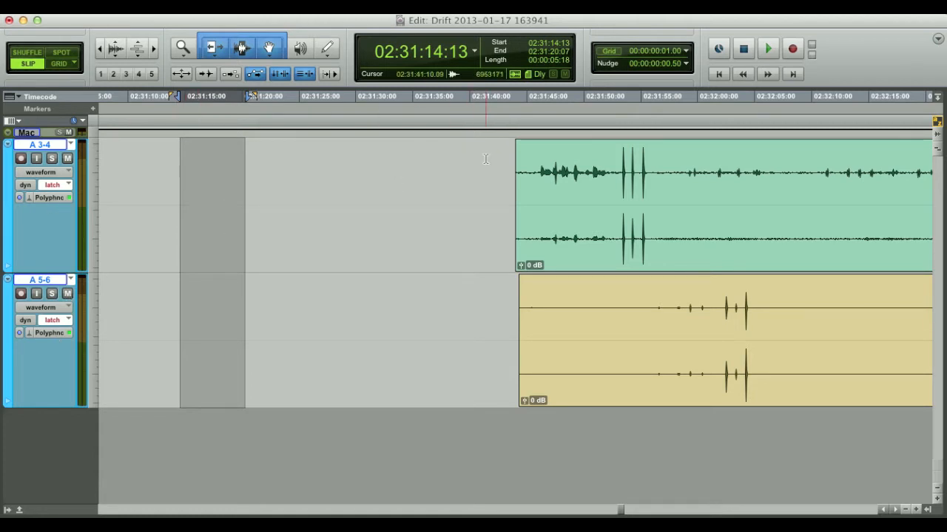
# Step: Place the cursor exactly on the start boundary of the A 3-4 clip and examine the opening waveforms
pyautogui.click(501, 181)
pyautogui.press('Tab')
pyautogui.press('r')
pyautogui.press('r')
pyautogui.press('r')
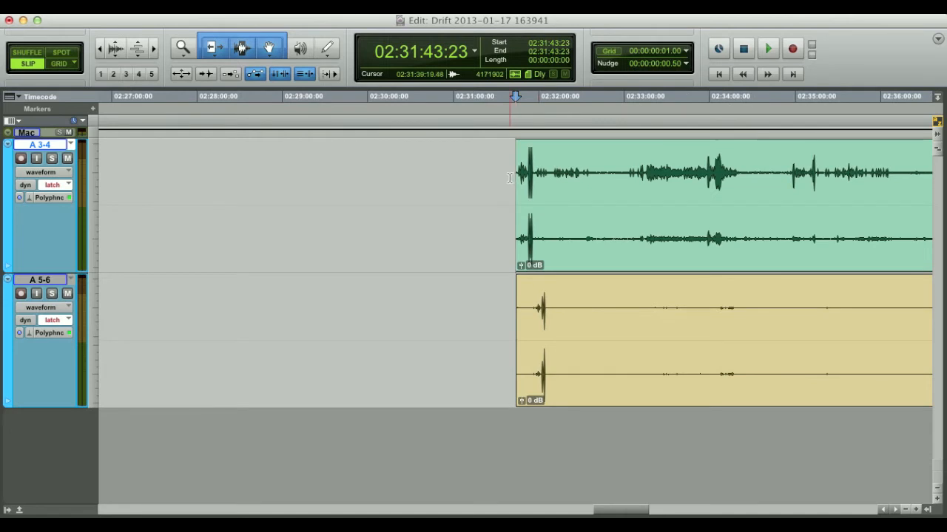
pyautogui.press('t')
pyautogui.press('t')
pyautogui.press('t')
pyautogui.press('t')
pyautogui.press('t')
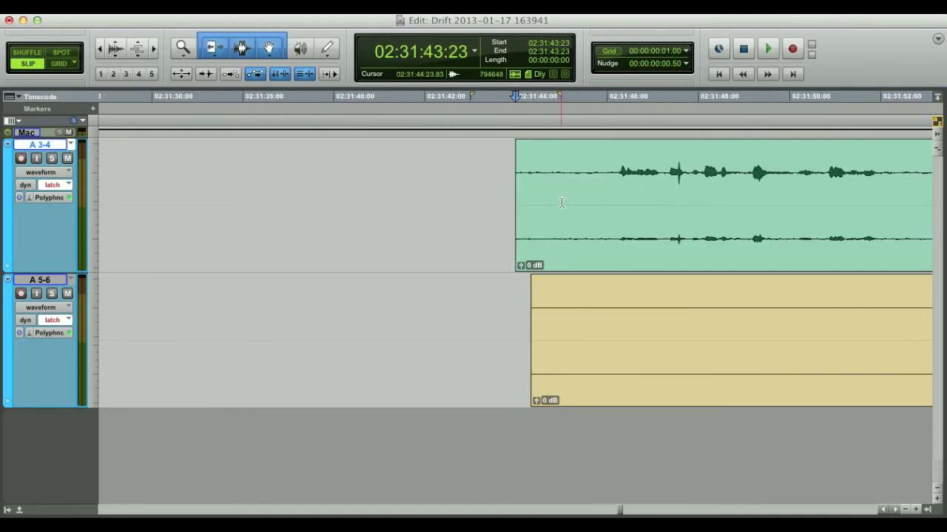
# Step: Place the cursor just before the first tall spike in the A 3-4 clip, at 02:31:53:01
pyautogui.click(758, 188)
pyautogui.press('r')
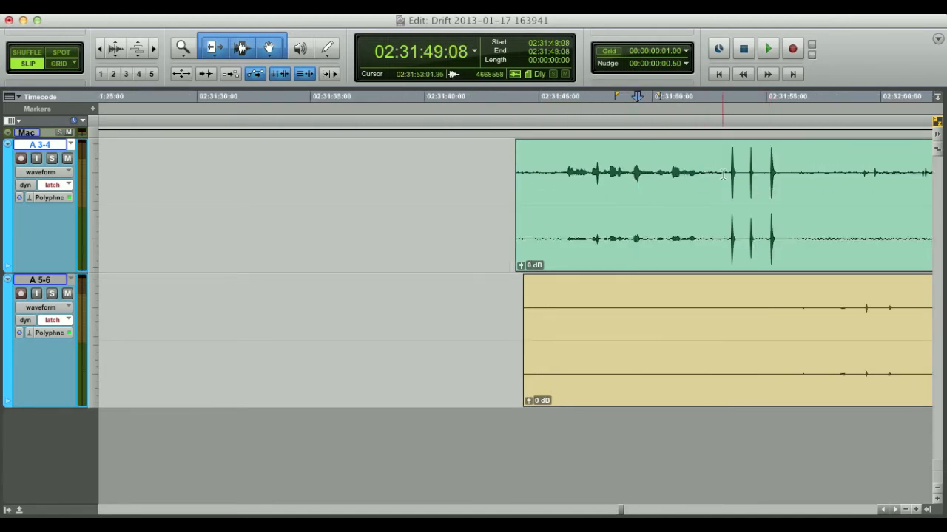
pyautogui.click(723, 188)
pyautogui.press('t')
pyautogui.press('t')
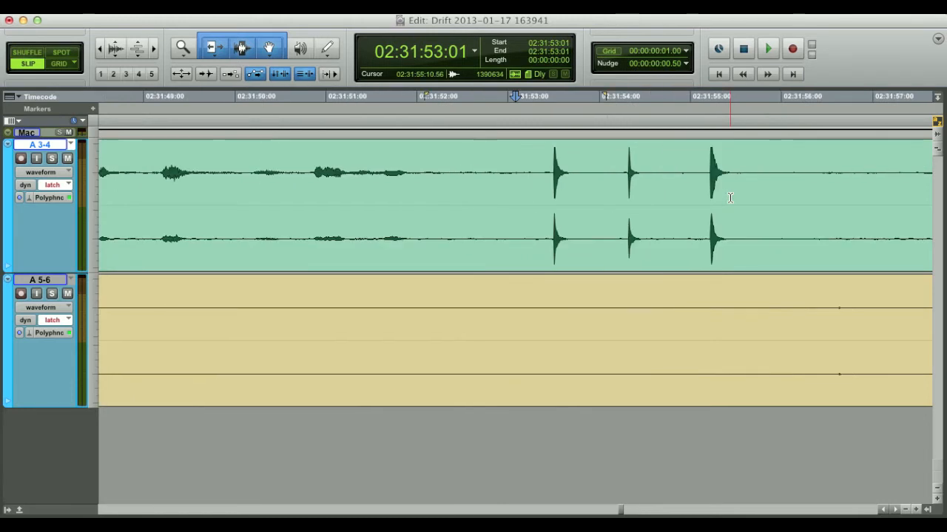
# Step: Enable Tab to Transients and trim the start of the A 3-4 clip to its first spike at 02:31:53:12
pyautogui.click(210, 75)
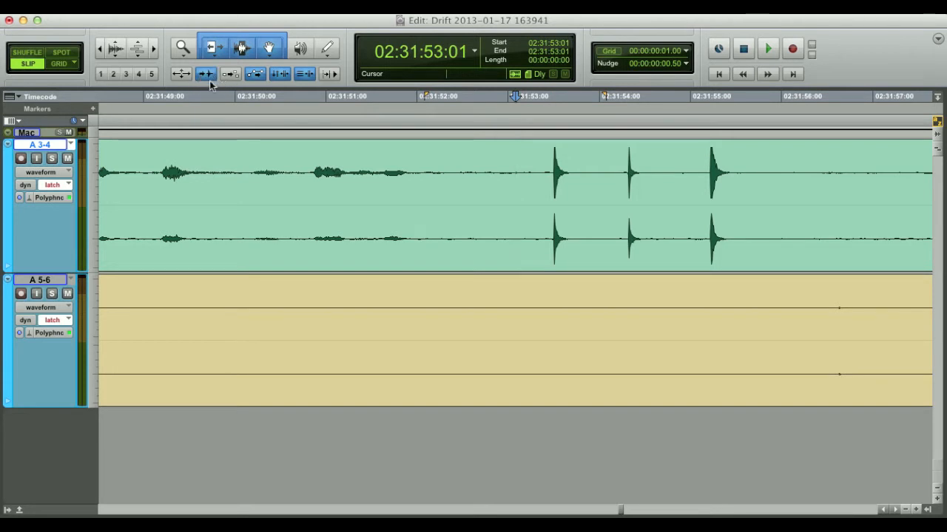
pyautogui.click(529, 189)
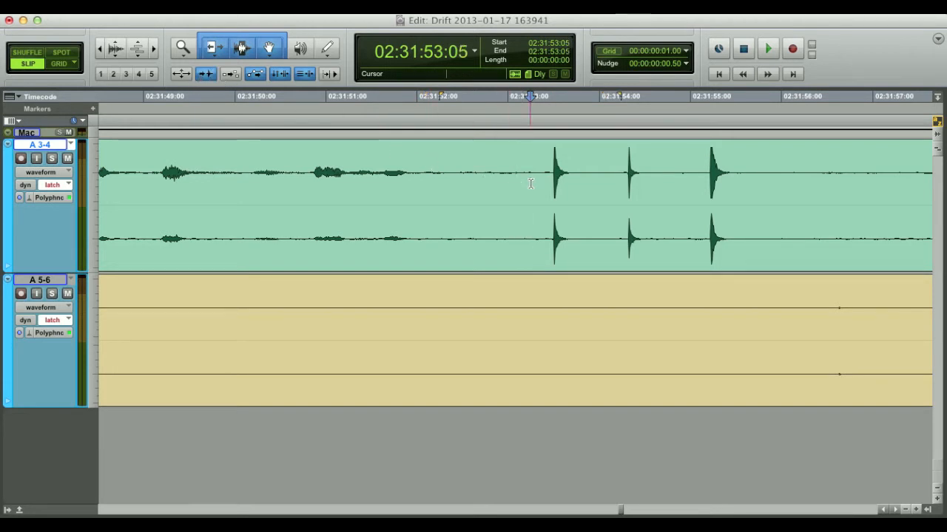
pyautogui.press('r')
pyautogui.press('t')
pyautogui.press('t')
pyautogui.press('t')
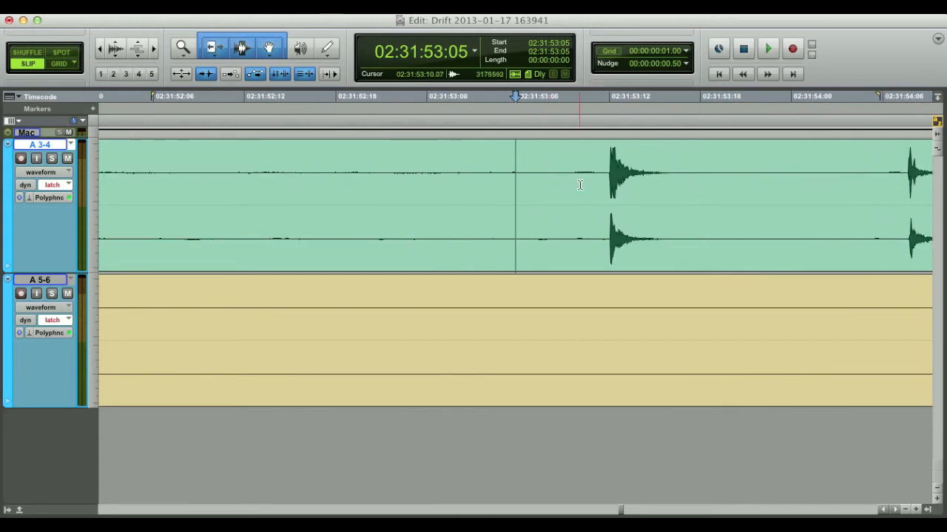
pyautogui.click(603, 180)
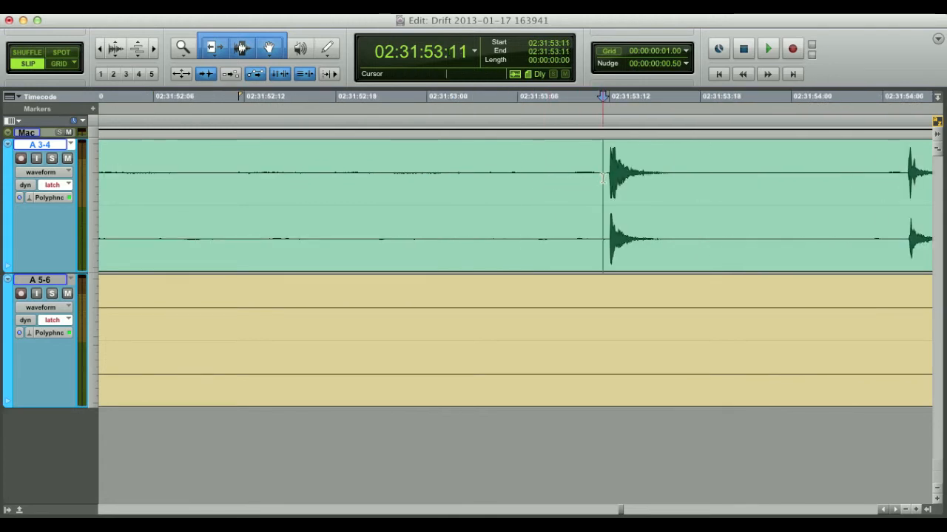
pyautogui.click(610, 178)
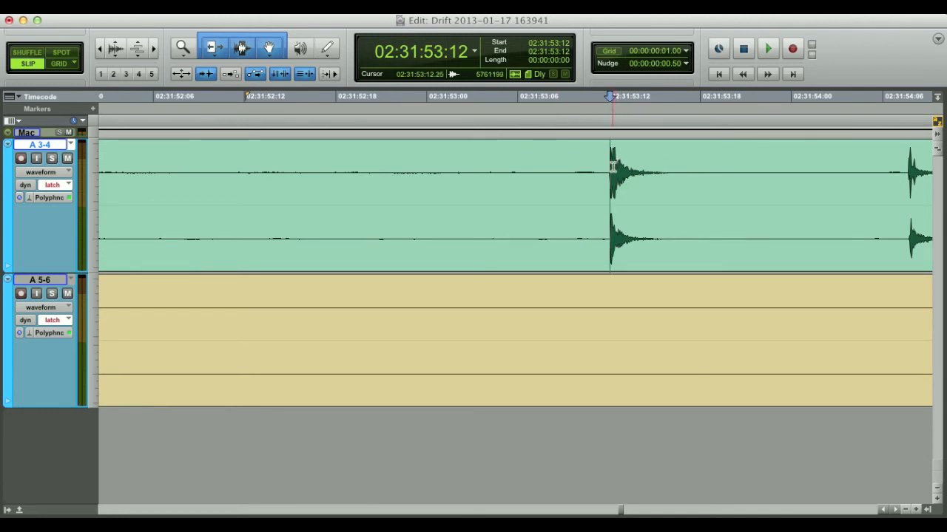
pyautogui.press('a')
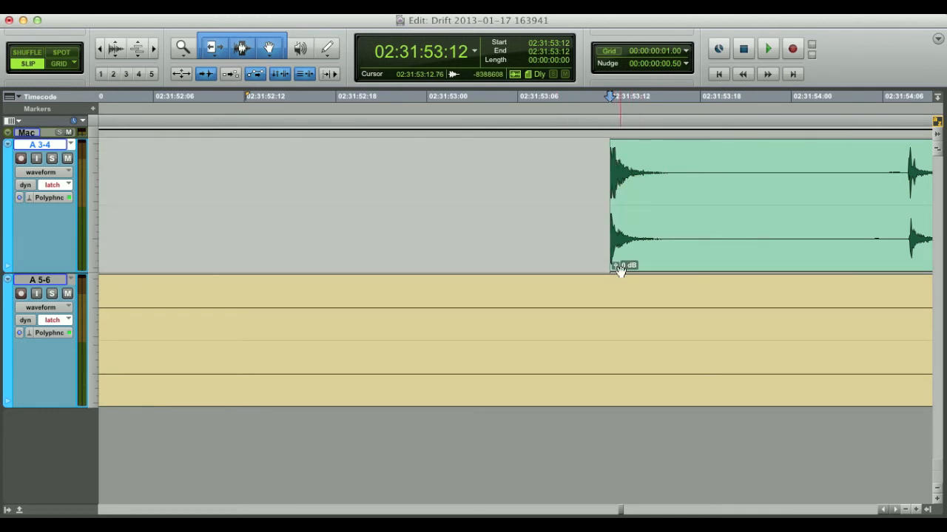
# Step: Trim the start of the A 5-6 clip to its first matching spike at 02:32:02:13
pyautogui.press('r')
pyautogui.press('r')
pyautogui.press('r')
pyautogui.press('r')
pyautogui.press('r')
pyautogui.click(618, 307)
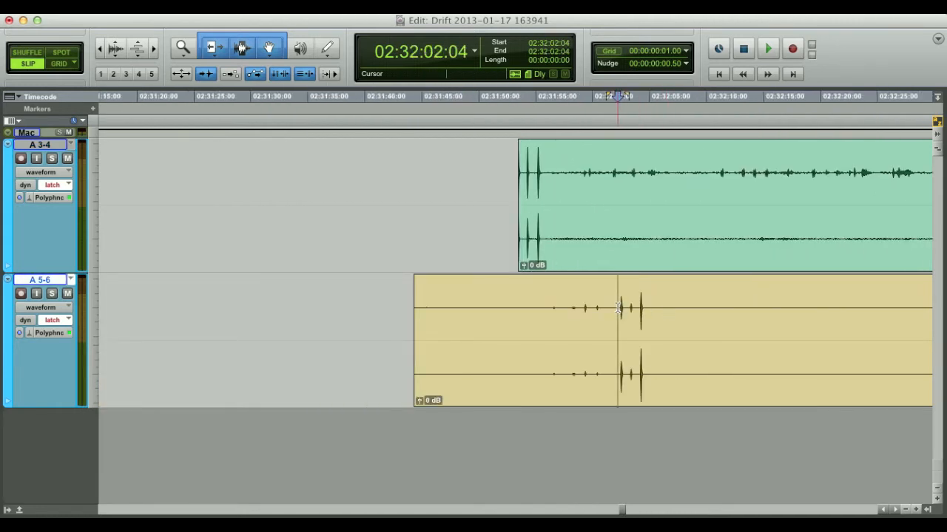
pyautogui.press('t')
pyautogui.press('t')
pyautogui.press('t')
pyautogui.press('t')
pyautogui.click(560, 315)
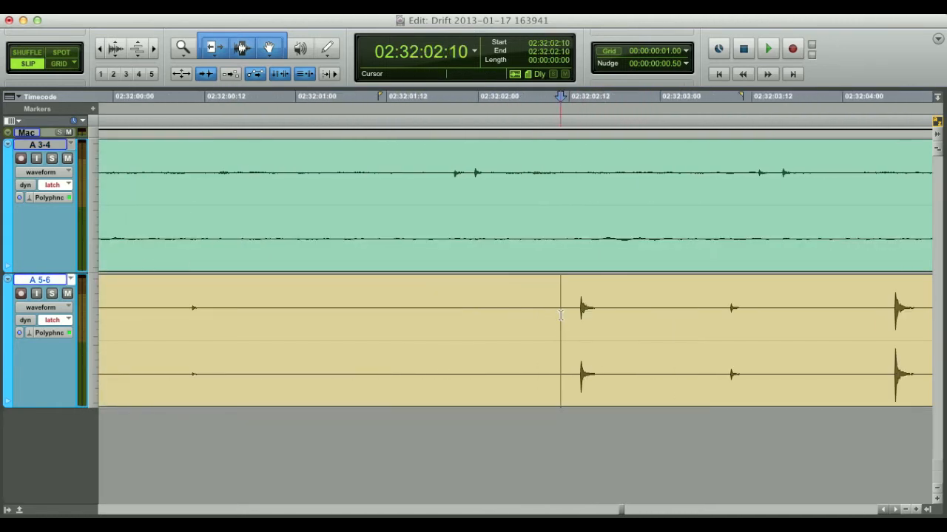
pyautogui.press('t')
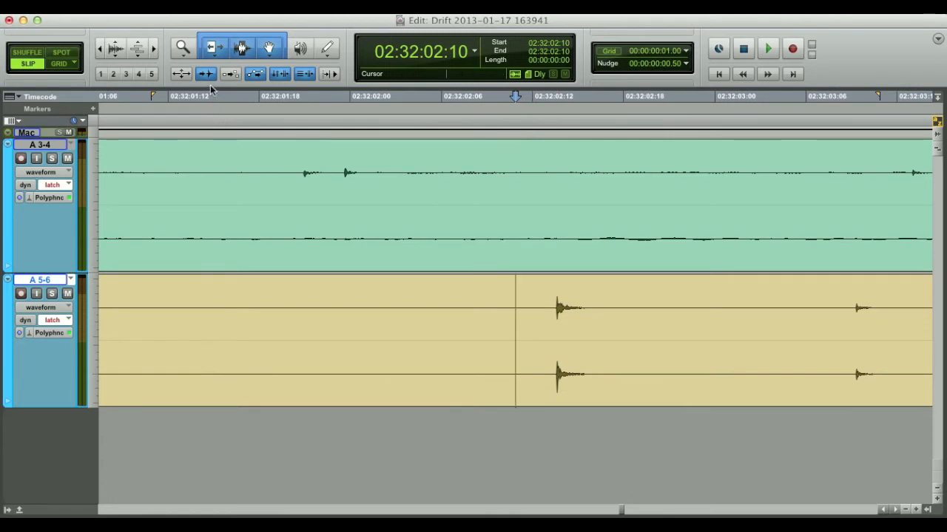
pyautogui.click(557, 314)
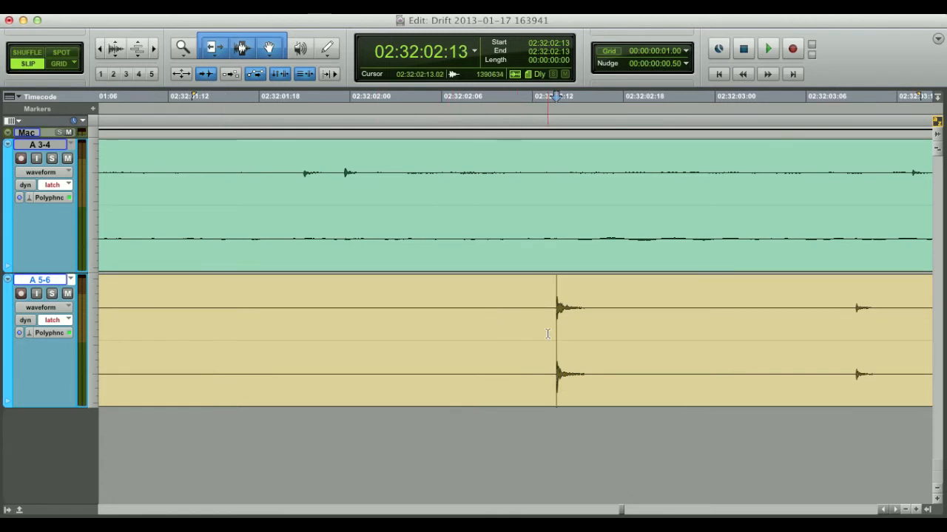
pyautogui.press('a')
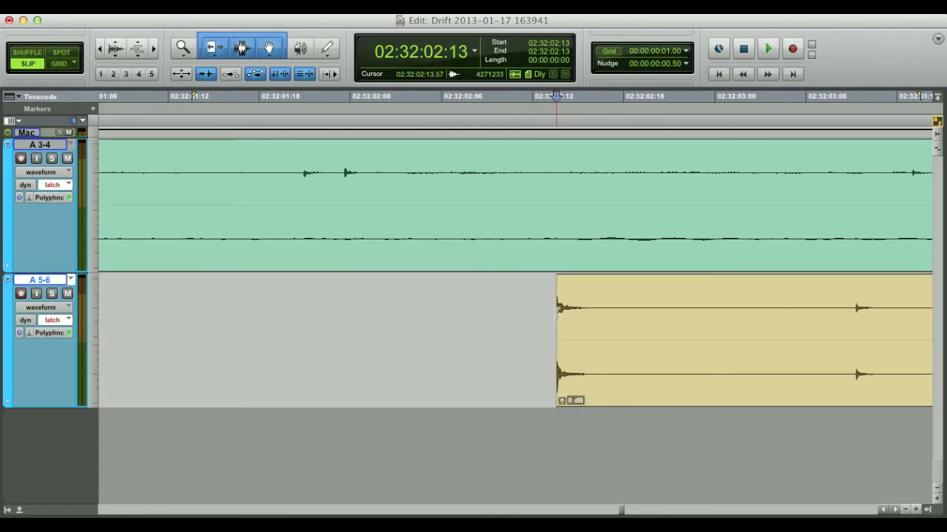
# Step: Align the start of the A 5-6 clip with the start of the A 3-4 clip at 02:31:53:12
pyautogui.press('r')
pyautogui.press('r')
pyautogui.press('r')
pyautogui.press('r')
pyautogui.click(495, 256)
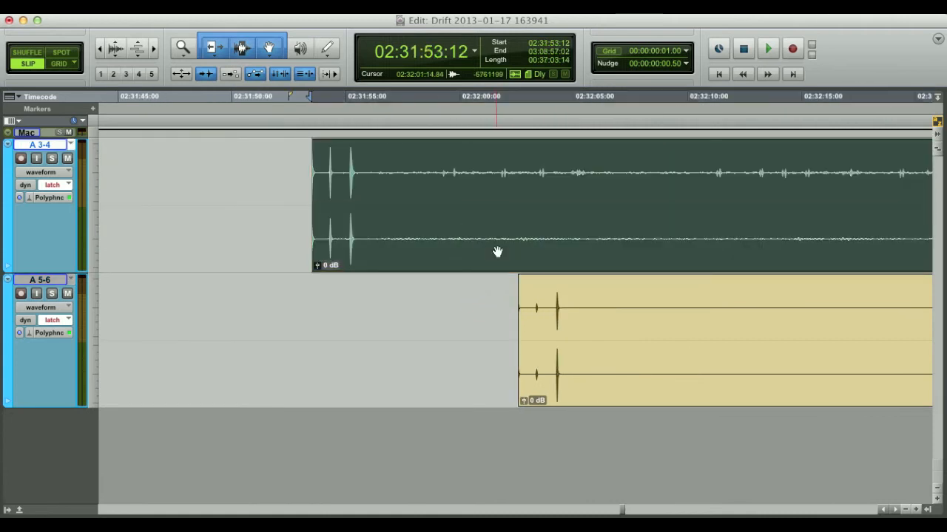
pyautogui.press('t')
pyautogui.press('t')
pyautogui.press('t')
pyautogui.press('t')
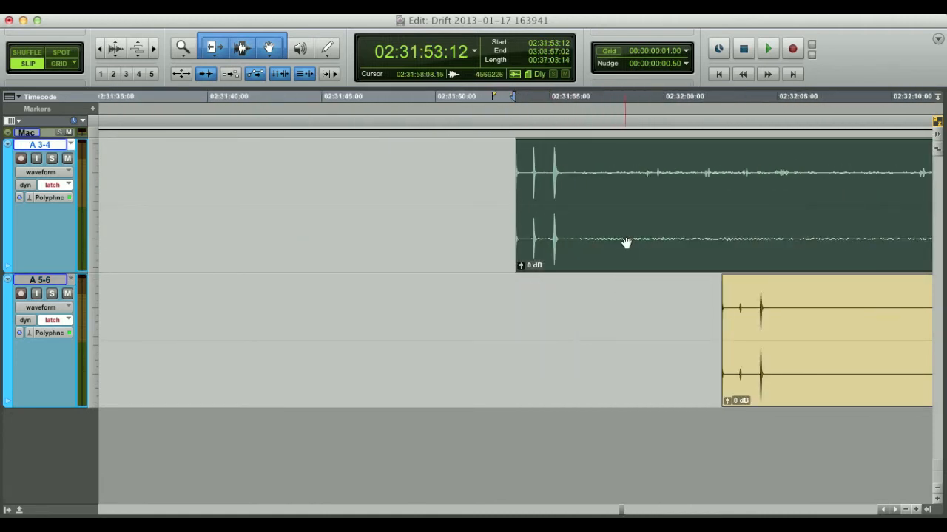
pyautogui.click(509, 234)
pyautogui.click(571, 244)
pyautogui.keyDown('ctrl'); pyautogui.click(783, 393); pyautogui.keyUp('ctrl')
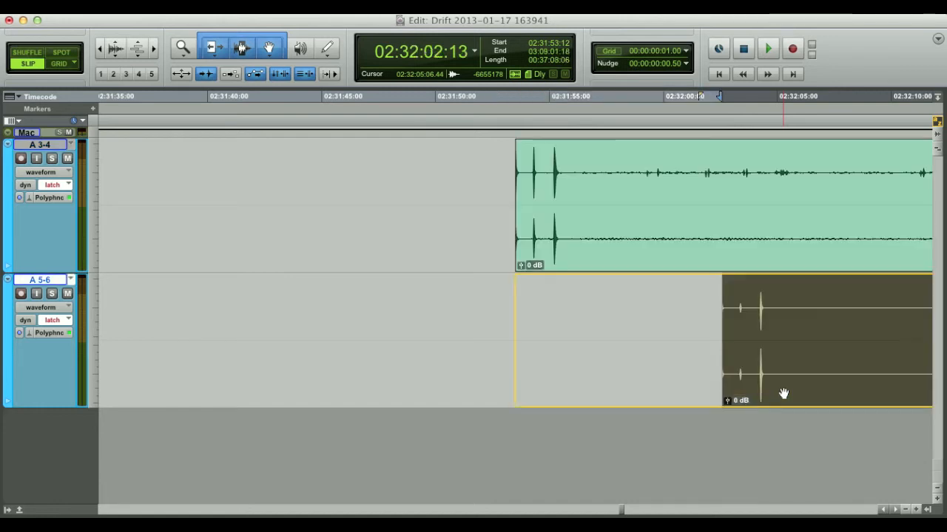
# Step: Place the cursor on the shared clip start and examine how closely the opening spikes of both tracks line up
pyautogui.click(508, 191)
pyautogui.press('Tab')
pyautogui.press('t')
pyautogui.press('t')
pyautogui.press('t')
pyautogui.press('t')
pyautogui.press('t')
pyautogui.press('t')
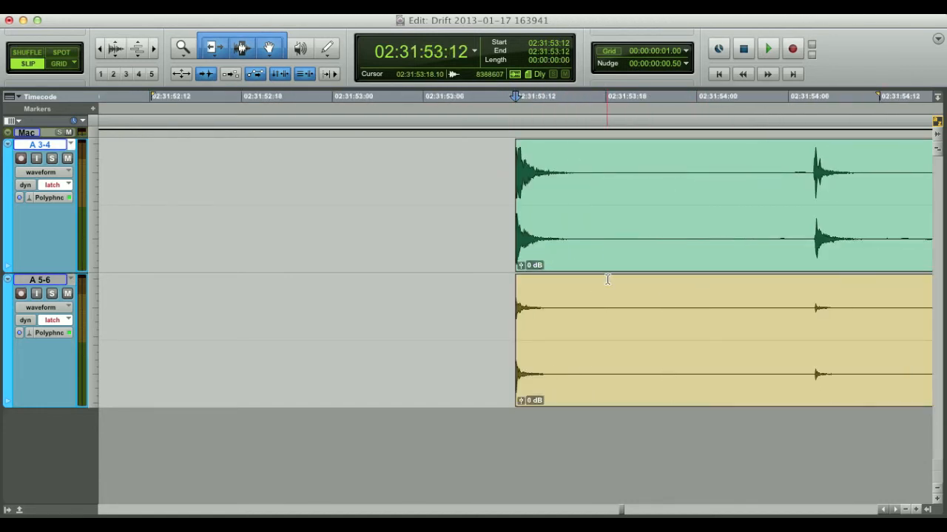
pyautogui.press('t')
pyautogui.press('t')
pyautogui.press('t')
pyautogui.press('r')
pyautogui.press('r')
pyautogui.press('r')
pyautogui.press('r')
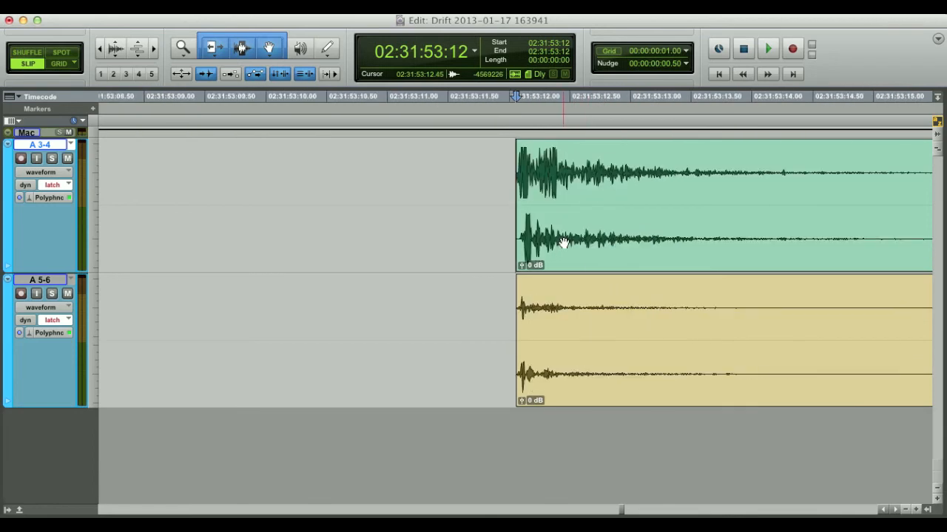
# Step: Place the cursor ahead of the closing claps near the end of the A 3-4 clip, at 03:08:44:12
pyautogui.press('r')
pyautogui.press('r')
pyautogui.press('r')
pyautogui.press('r')
pyautogui.press('r')
pyautogui.press('r')
pyautogui.press('r')
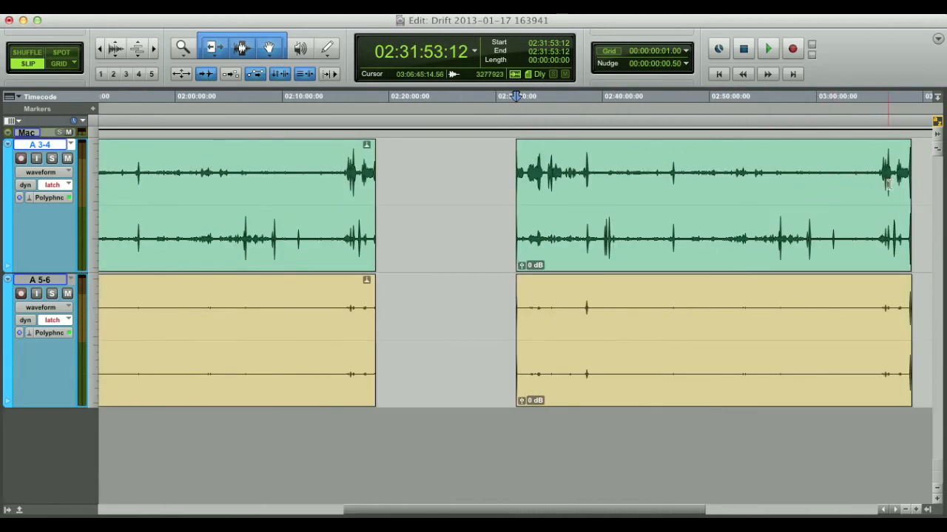
pyautogui.click(888, 184)
pyautogui.press('t')
pyautogui.press('t')
pyautogui.click(583, 181)
pyautogui.press('t')
pyautogui.press('t')
pyautogui.press('t')
pyautogui.press('t')
pyautogui.press('t')
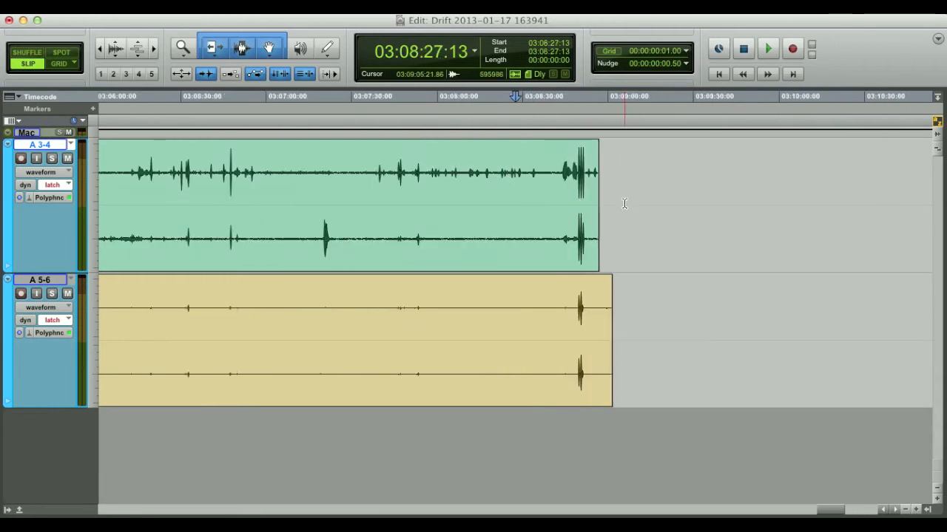
pyautogui.click(883, 194)
pyautogui.press('Tab')
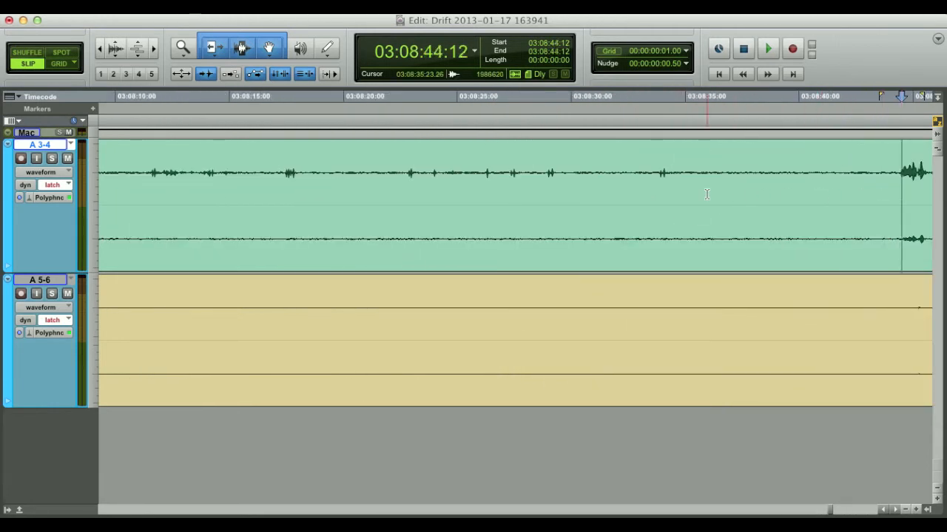
# Step: Turn off Tab to Transients and place the cursor just before the first closing spike in the A 3-4 clip, at 03:08:49:21
pyautogui.click(206, 74)
pyautogui.press('r')
pyautogui.press('r')
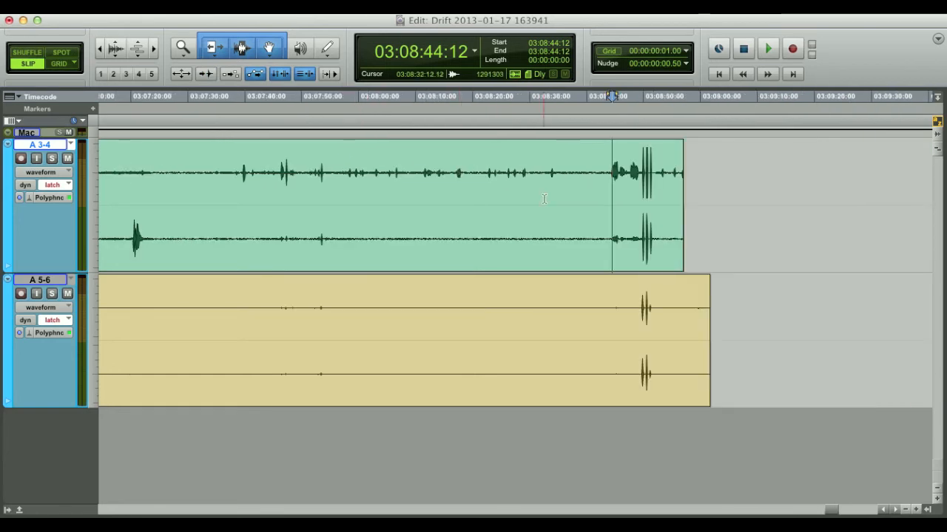
pyautogui.click(641, 180)
pyautogui.press('t')
pyautogui.press('t')
pyautogui.press('t')
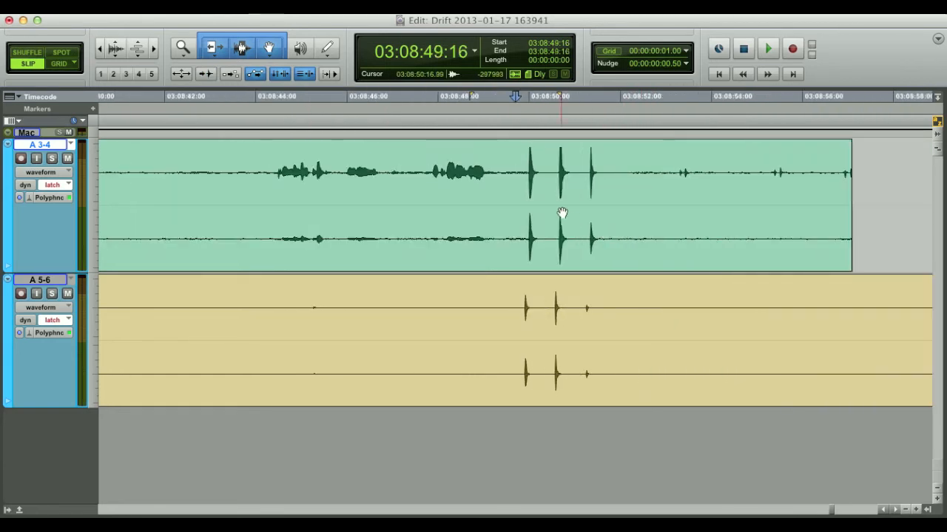
pyautogui.press('t')
pyautogui.press('t')
pyautogui.click(555, 240)
pyautogui.press('t')
pyautogui.press('r')
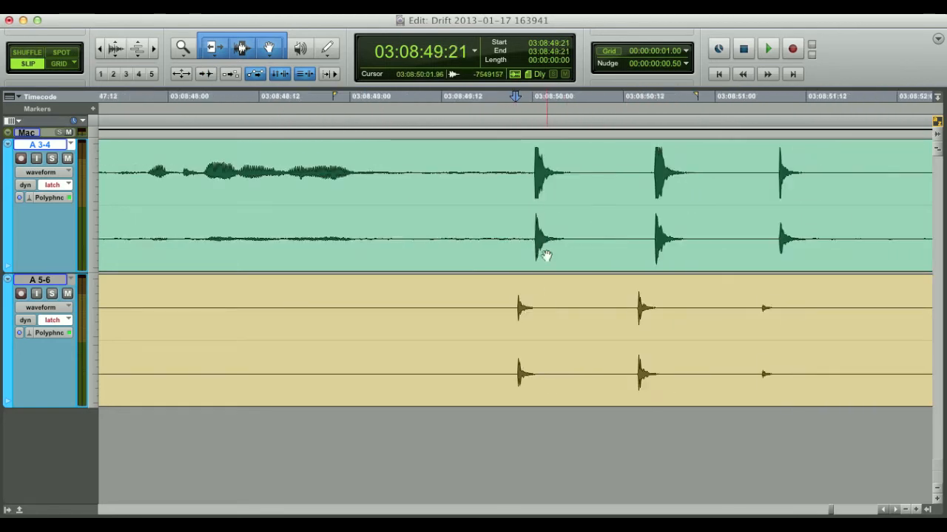
pyautogui.press('r')
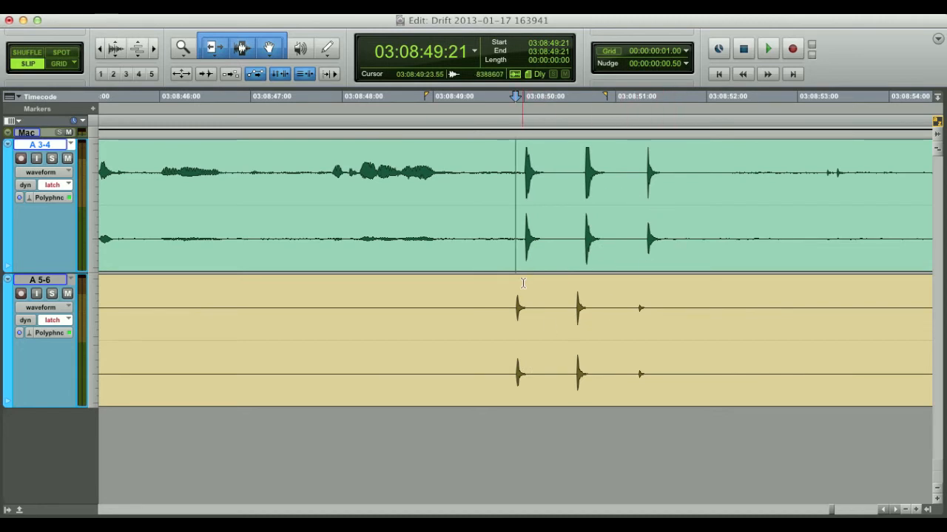
# Step: Measure the drift by selecting from the first closing spike in A 5-6 to the matching spike in A 3-4
pyautogui.click(518, 308)
pyautogui.press('t')
pyautogui.press('t')
pyautogui.press('t')
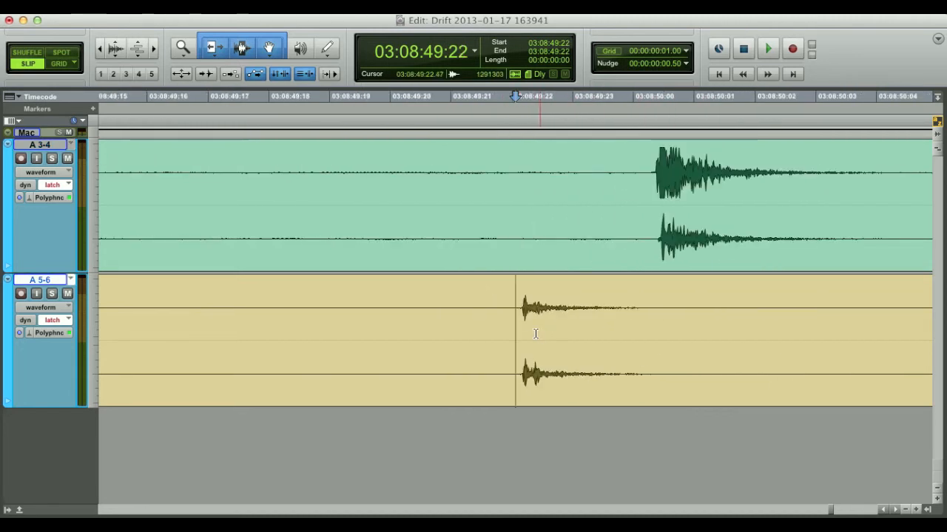
pyautogui.moveTo(524, 308); pyautogui.dragTo(658, 235)
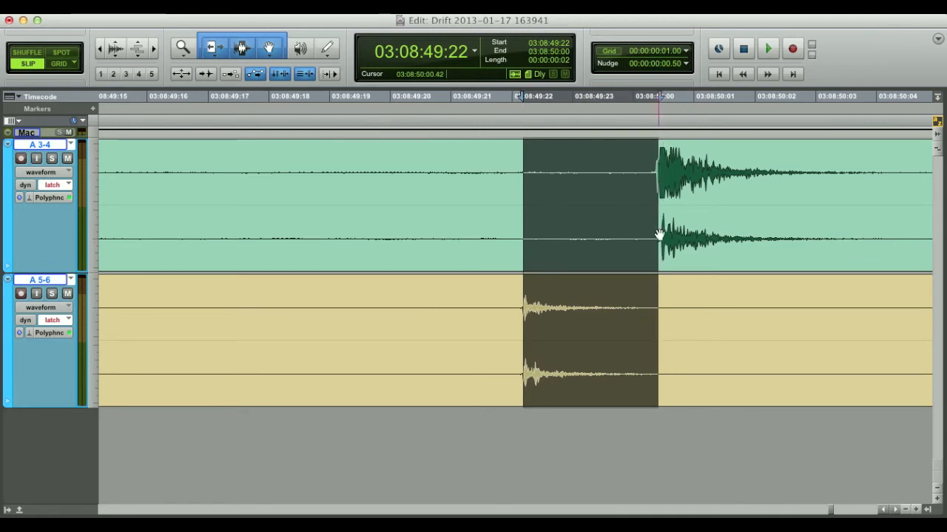
# Step: Place the cursor just before the first closing spike in the A 5-6 clip, at 03:08:49:22
pyautogui.click(531, 310)
pyautogui.press('super+bracketleft')
pyautogui.press('super+bracketleft')
pyautogui.press('super+bracketleft')
pyautogui.press('super+bracketleft')
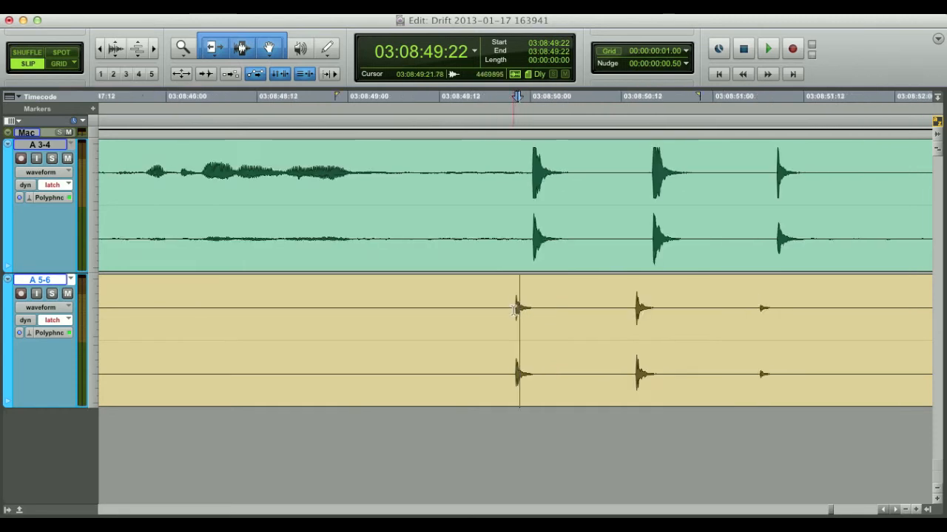
pyautogui.click(522, 318)
pyautogui.press('super+bracketright')
pyautogui.press('super+bracketright')
pyautogui.press('super+bracketright')
pyautogui.press('super+bracketright')
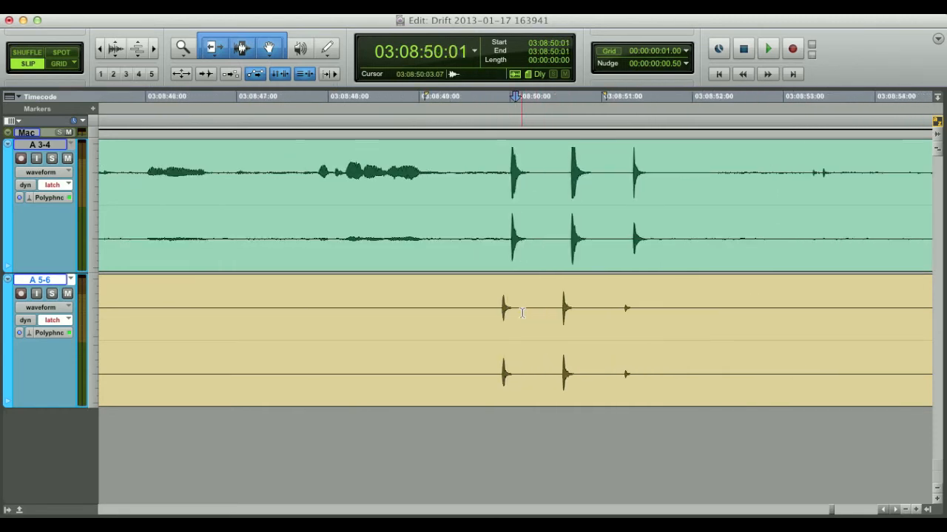
pyautogui.click(424, 304)
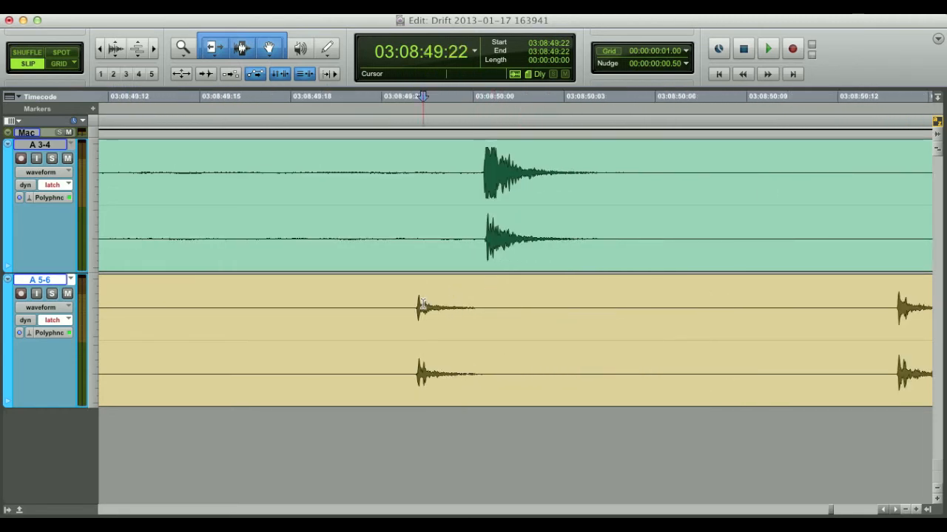
pyautogui.press('super+bracketright')
pyautogui.click(505, 308)
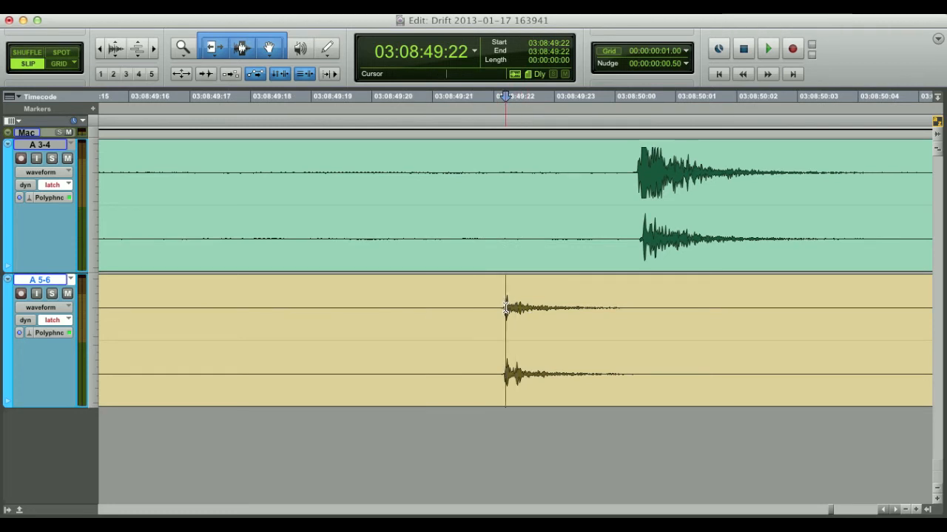
pyautogui.press('super+bracketleft')
pyautogui.click(507, 308)
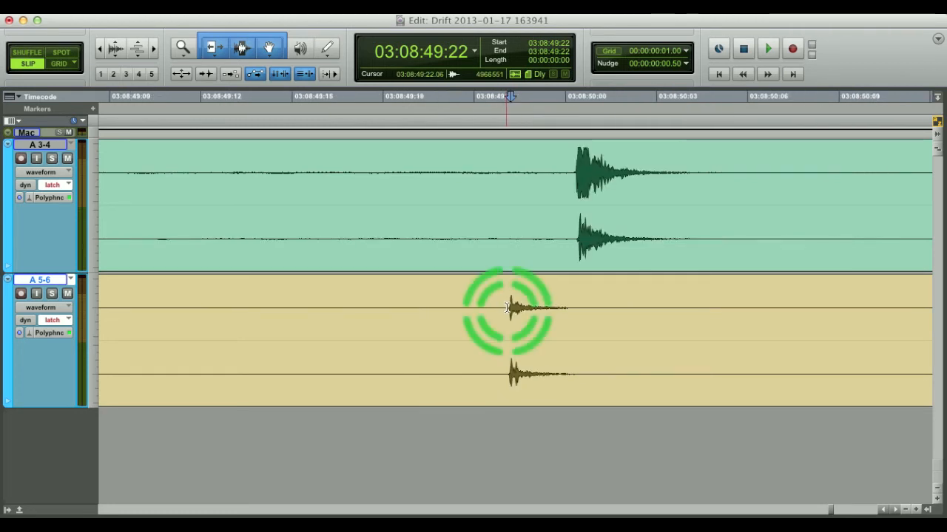
pyautogui.press('super+bracketright')
pyautogui.press('super+bracketright')
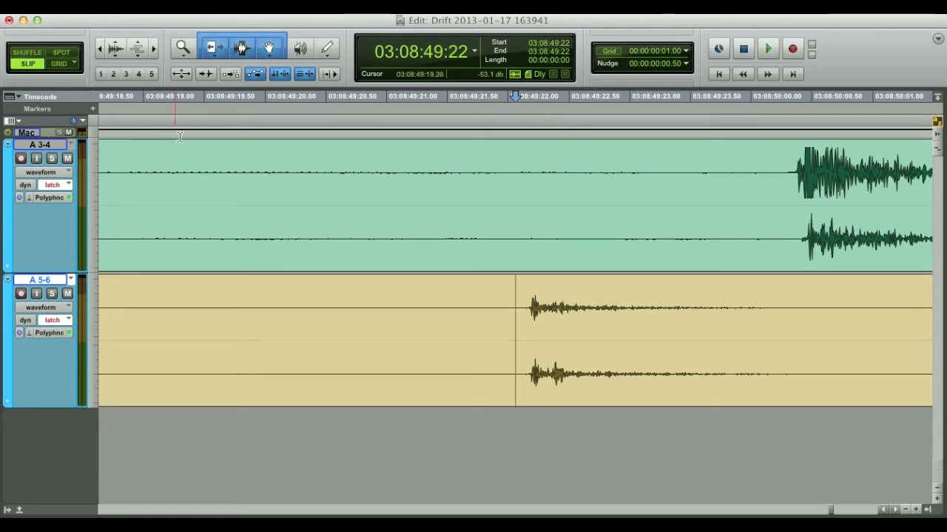
# Step: Switch to Grid mode with grid lines shown and, in warp view, move the first closing A 5-6 spike onto 03:08:49:22
pyautogui.click(65, 65)
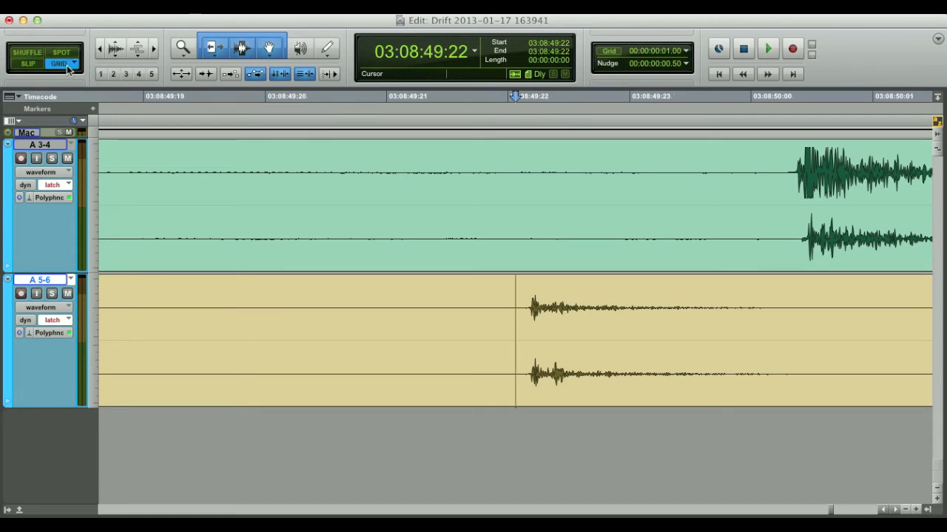
pyautogui.click(614, 54)
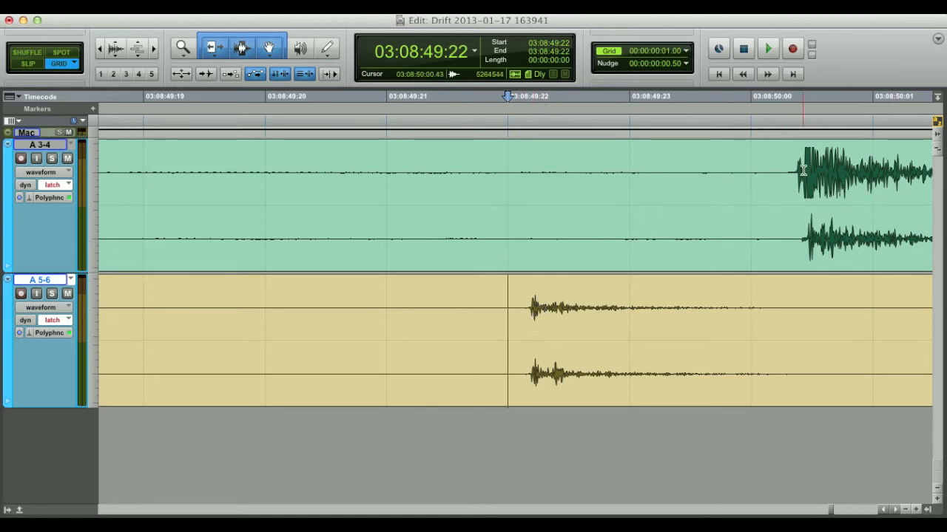
pyautogui.click(42, 308)
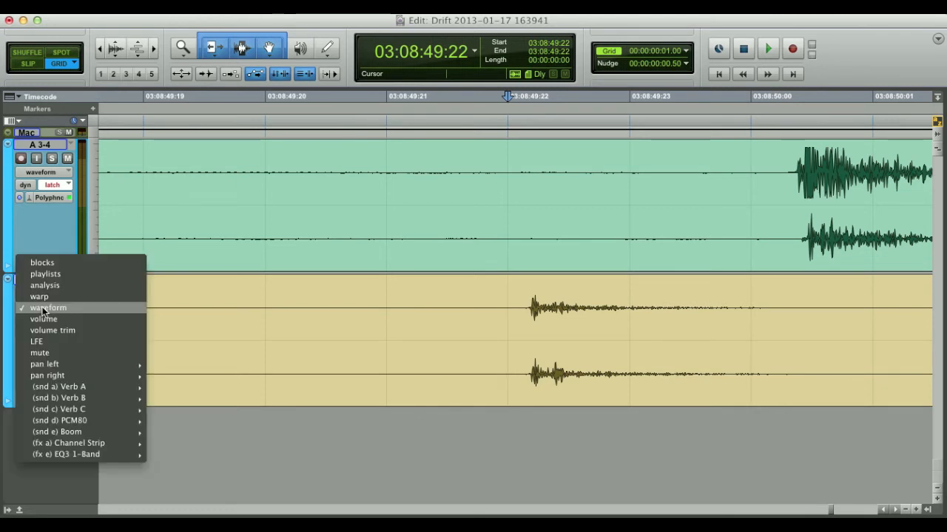
pyautogui.click(39, 297)
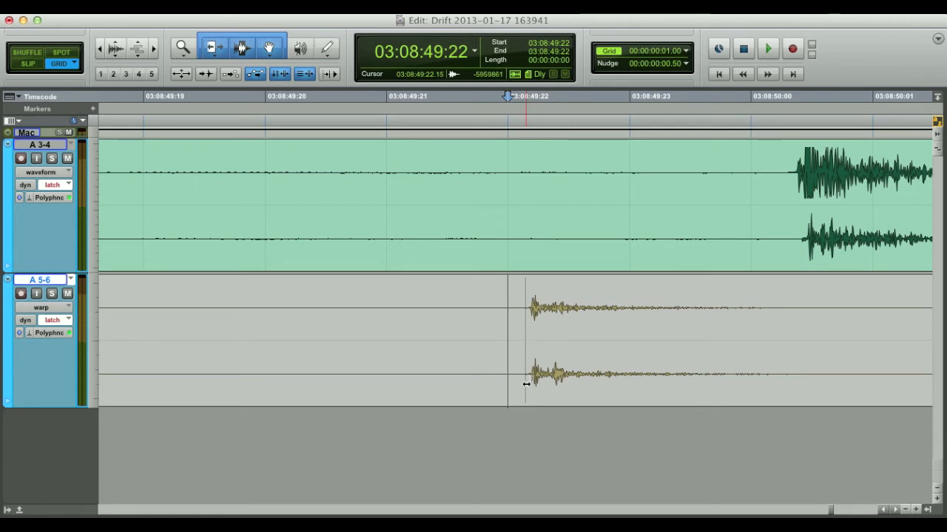
pyautogui.click(525, 384)
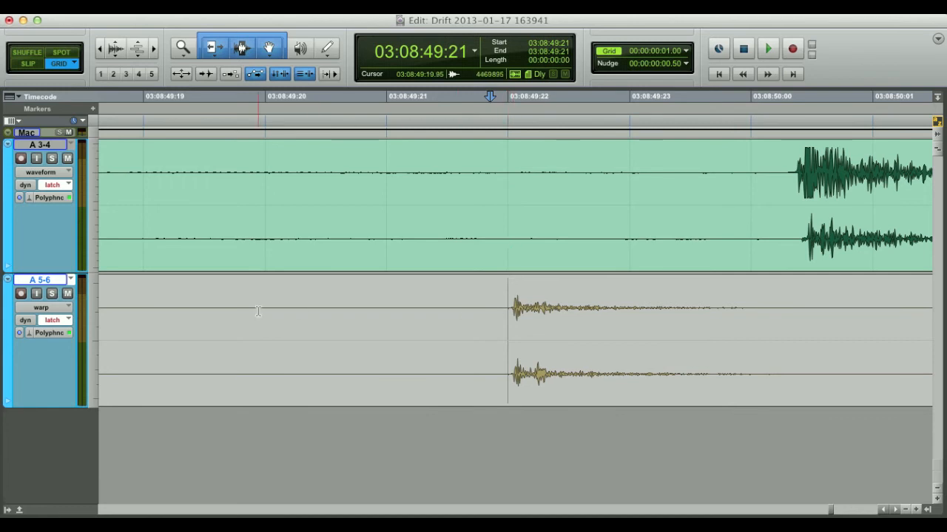
# Step: Set the A 3-4 track to warp view and move its first closing spike onto the grid line at 03:08:49:22
pyautogui.click(49, 175)
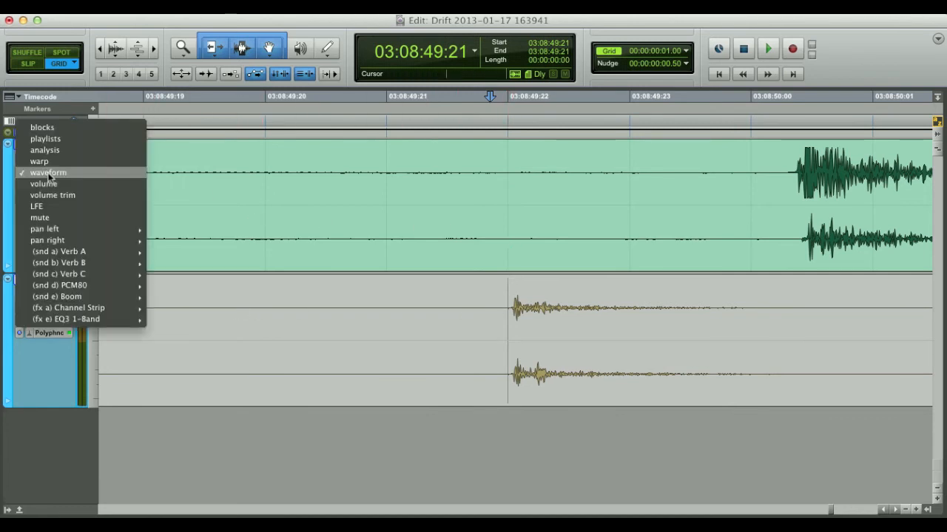
pyautogui.click(40, 161)
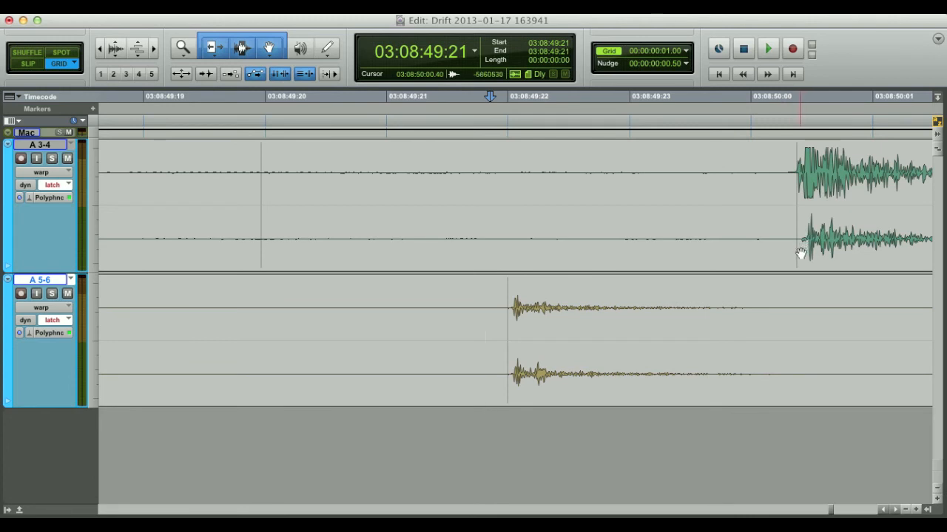
pyautogui.moveTo(798, 256); pyautogui.dragTo(548, 244)
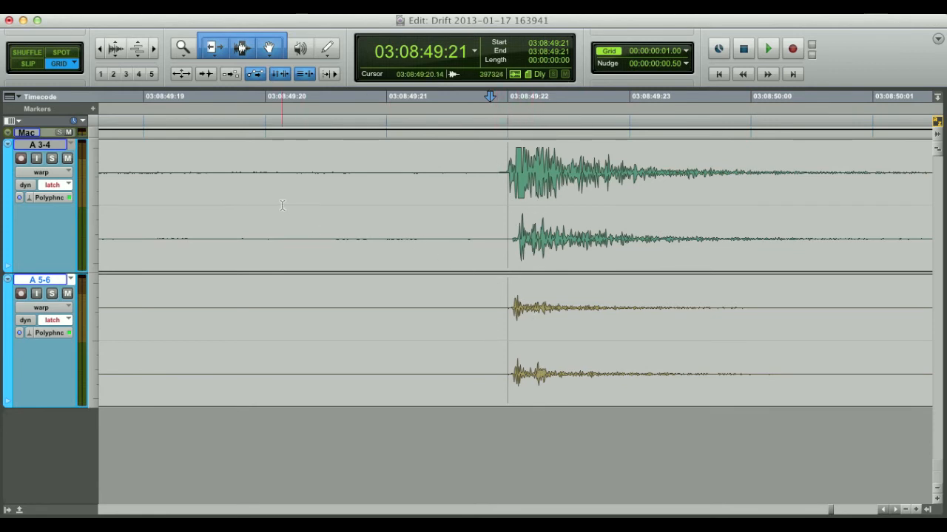
# Step: Examine the alignment of the closing spikes in both warped tracks, up close and over a wider span
pyautogui.press('r')
pyautogui.press('r')
pyautogui.press('r')
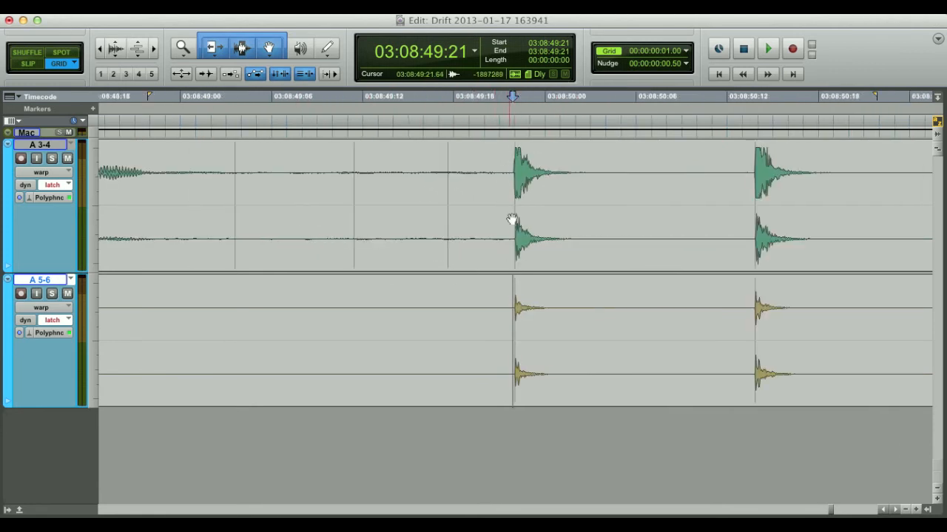
pyautogui.press('t')
pyautogui.press('t')
pyautogui.press('t')
pyautogui.press('t')
pyautogui.press('t')
pyautogui.press('t')
pyautogui.press('r')
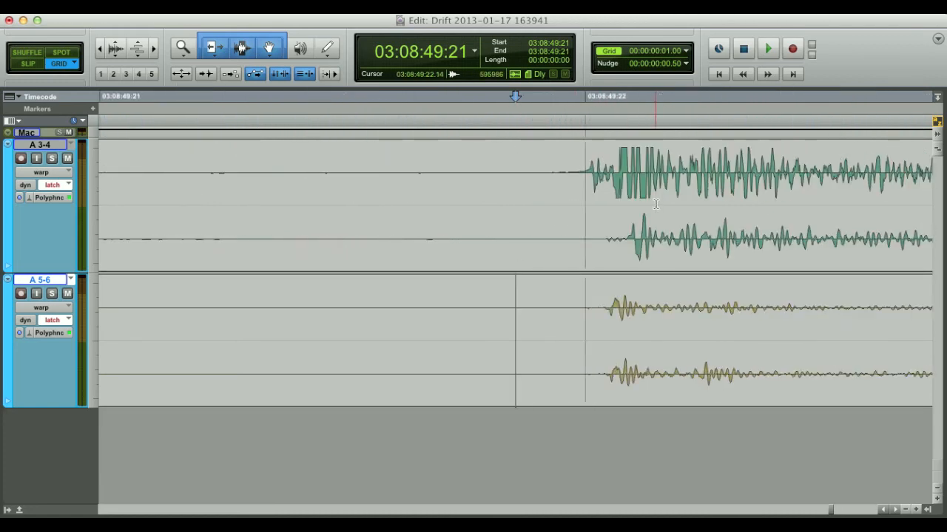
pyautogui.press('r')
pyautogui.press('r')
pyautogui.press('r')
pyautogui.press('r')
pyautogui.press('r')
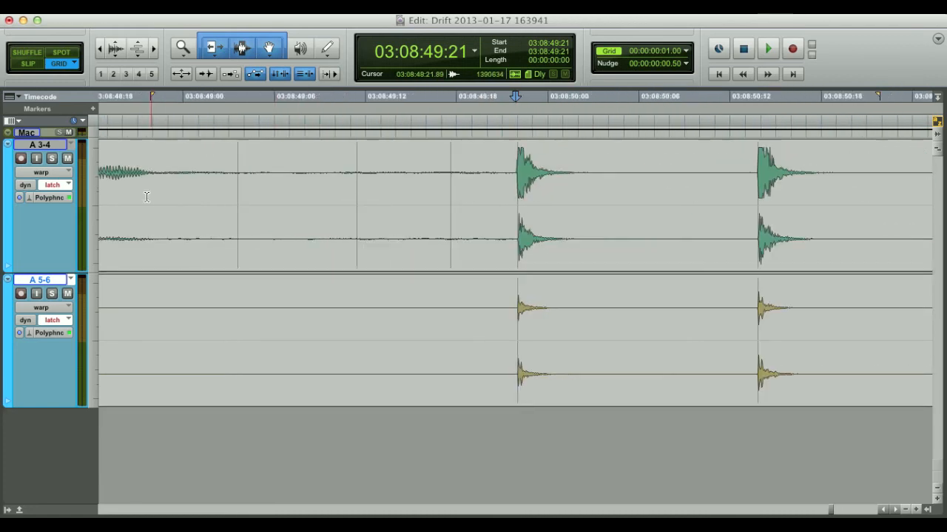
# Step: Return both tracks to waveform view and check the closing claps up to the clip ends
pyautogui.click(45, 307)
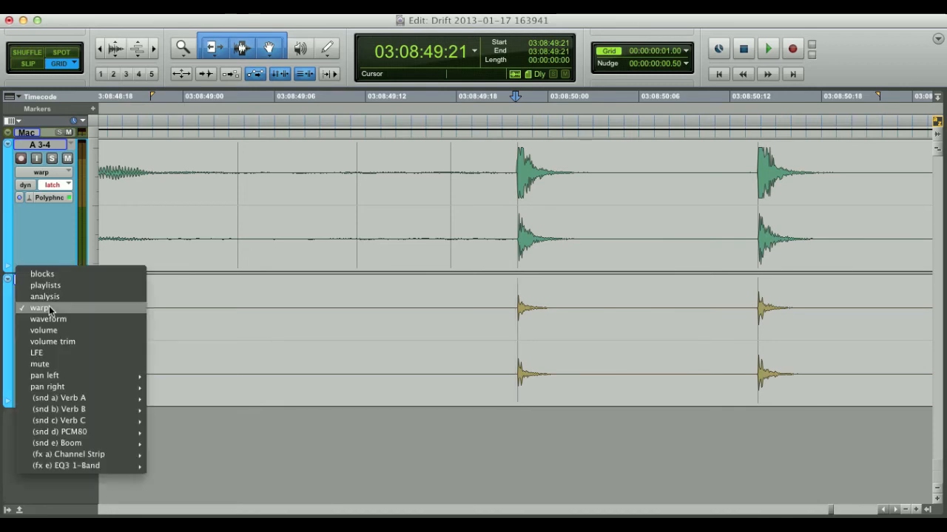
pyautogui.click(49, 318)
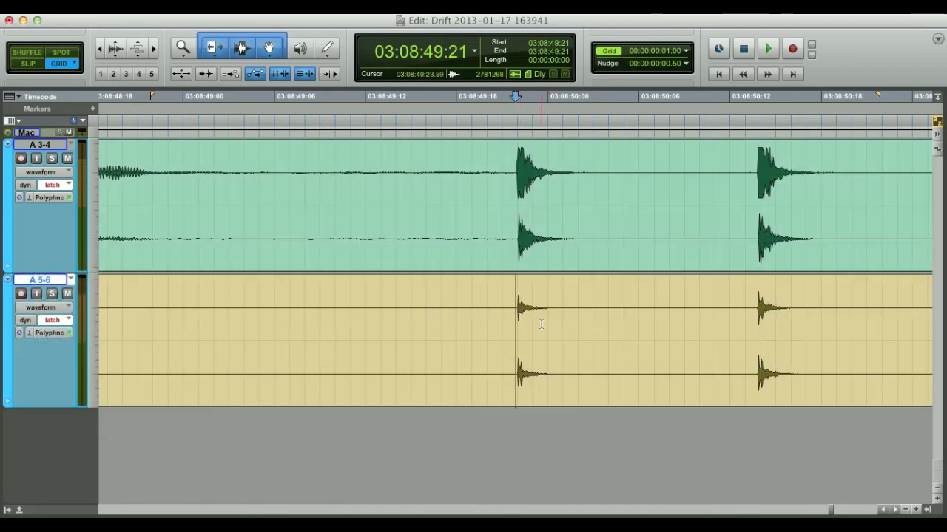
pyautogui.press('r')
pyautogui.press('r')
pyautogui.press('r')
pyautogui.press('r')
pyautogui.press('r')
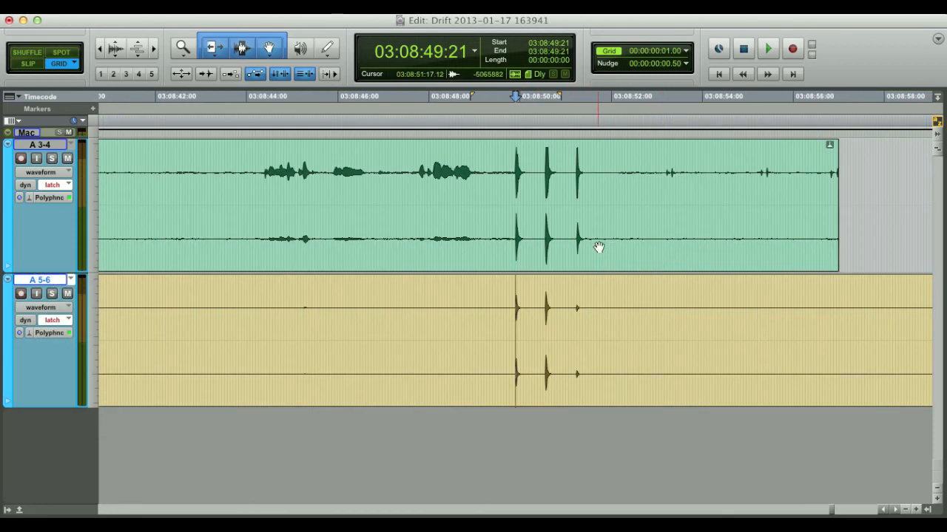
pyautogui.press('t')
pyautogui.press('t')
pyautogui.press('t')
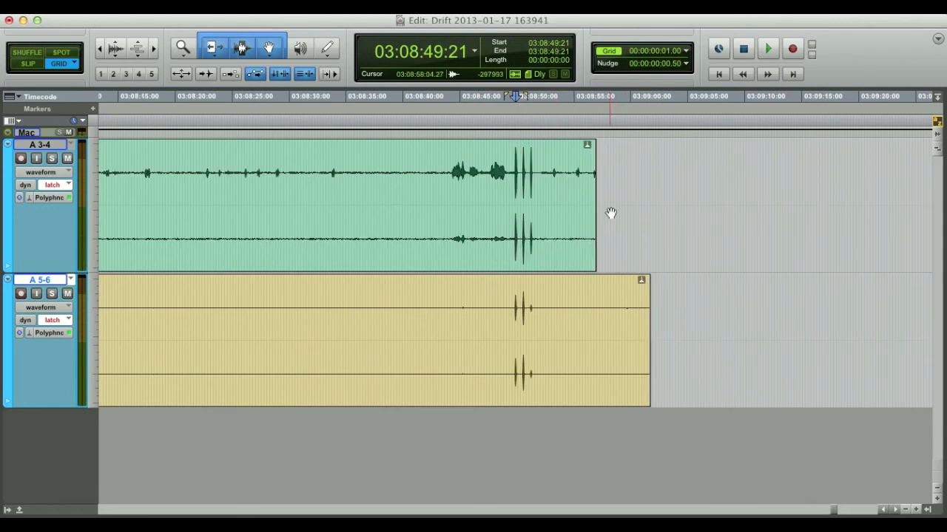
# Step: Delete the excess audio after the closing claps on both tracks, from 03:08:51:17 to beyond the clip ends
pyautogui.press('r')
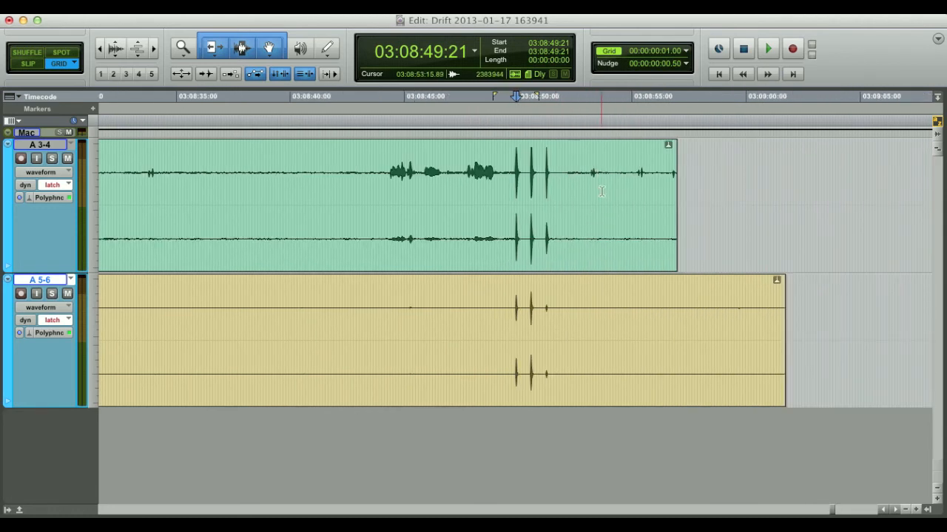
pyautogui.moveTo(557, 171); pyautogui.dragTo(812, 315)
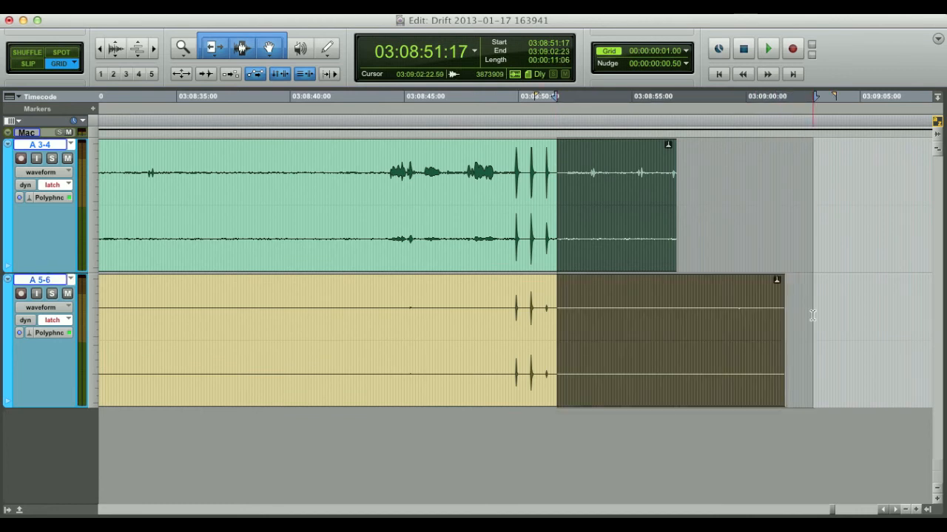
pyautogui.press('Delete')
pyautogui.press('t')
pyautogui.press('t')
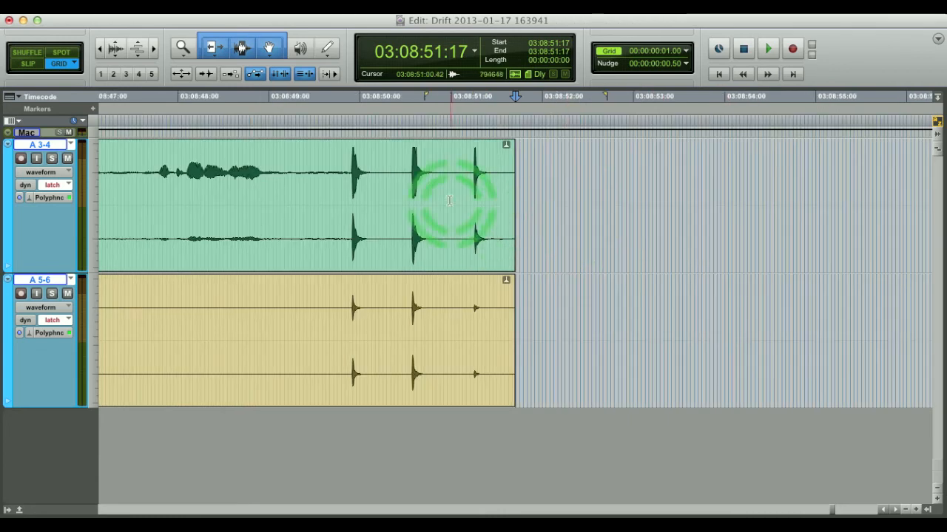
# Step: Select the trimmed A 3-4 clip, switch the selection to the A 5-6 clip, and open the AudioSuite Duplicate processor below the tracks
pyautogui.click(471, 252)
pyautogui.press('r')
pyautogui.press('r')
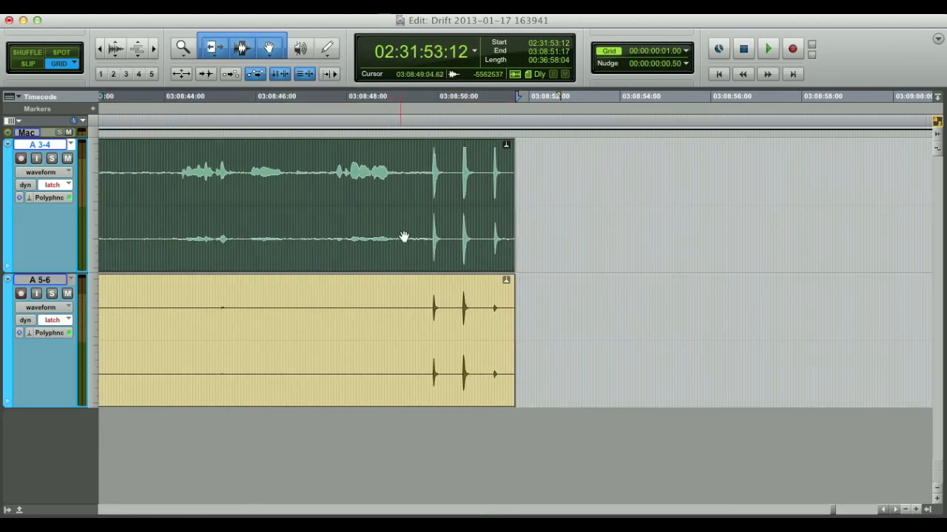
pyautogui.press('r')
pyautogui.press('r')
pyautogui.press('r')
pyautogui.press('r')
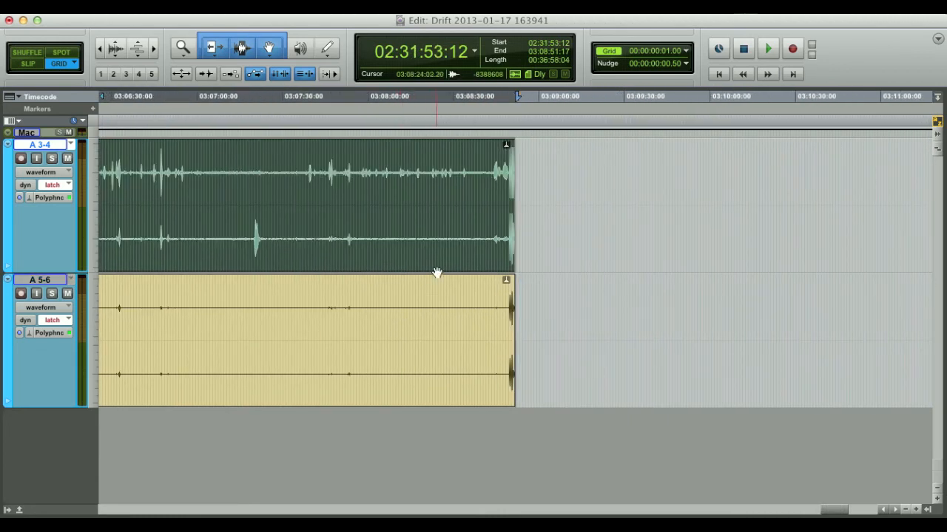
pyautogui.click(399, 377)
pyautogui.press('r')
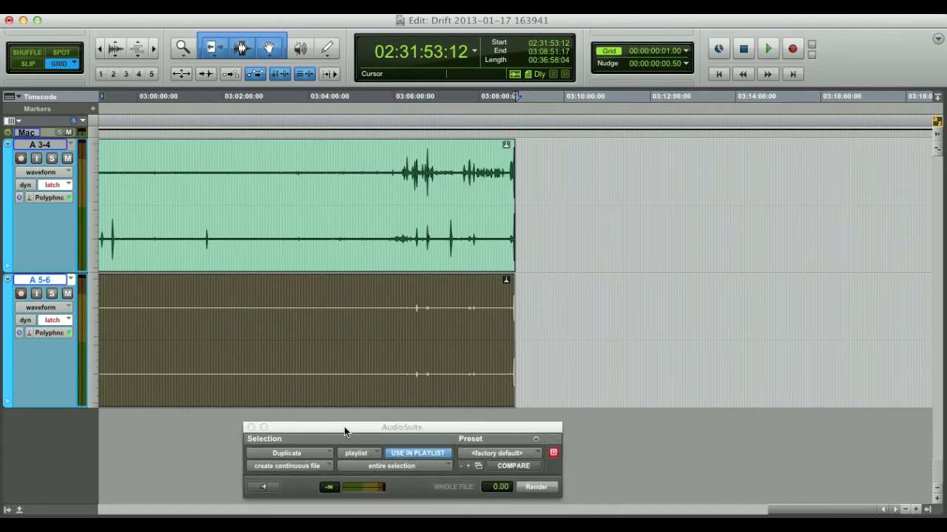
pyautogui.press('r')
pyautogui.press('r')
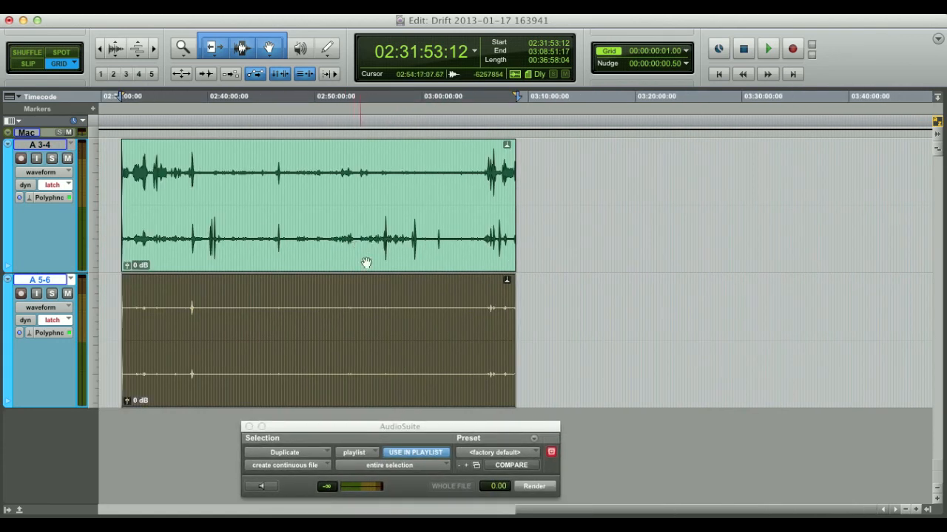
pyautogui.moveTo(375, 430); pyautogui.dragTo(337, 420)
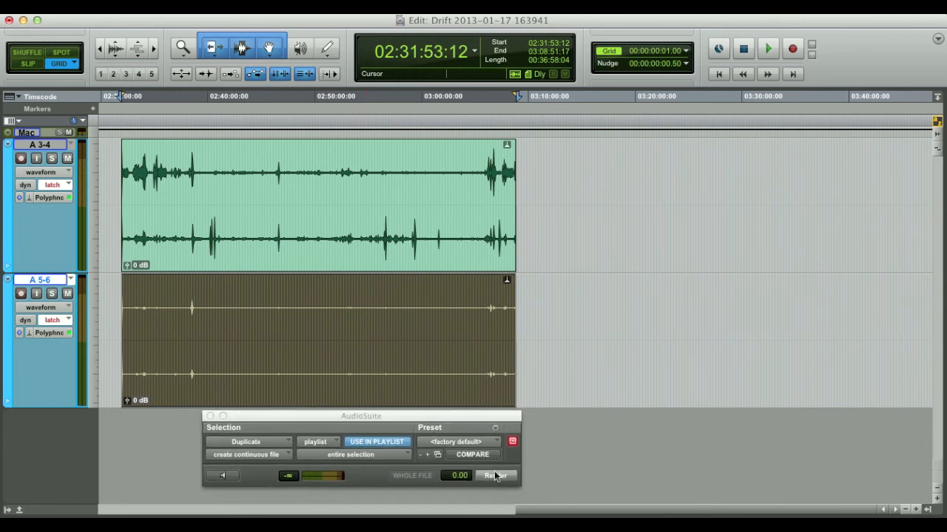
# Step: Select both the A 3-4 and A 5-6 clips, start rendering them with Duplicate, and cancel the render
pyautogui.click(373, 234)
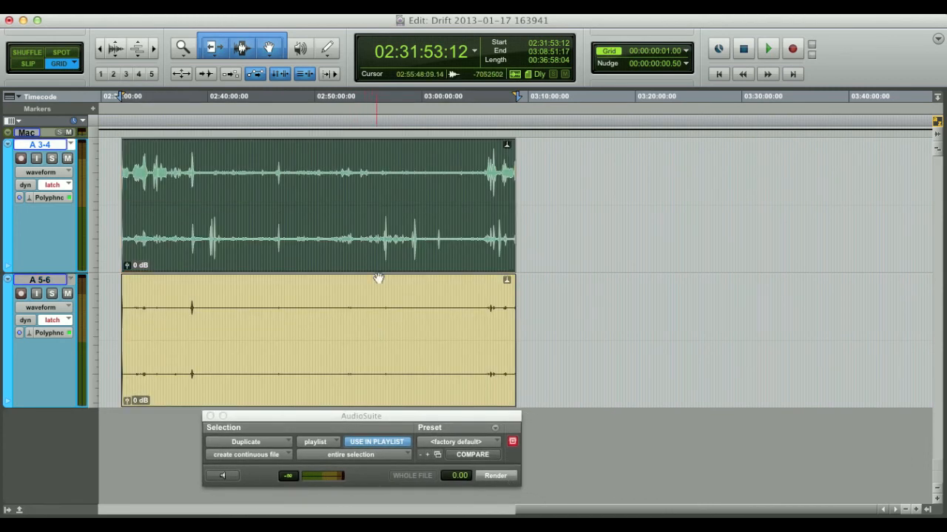
pyautogui.keyDown('shift'); pyautogui.click(377, 367); pyautogui.keyUp('shift')
pyautogui.click(494, 477)
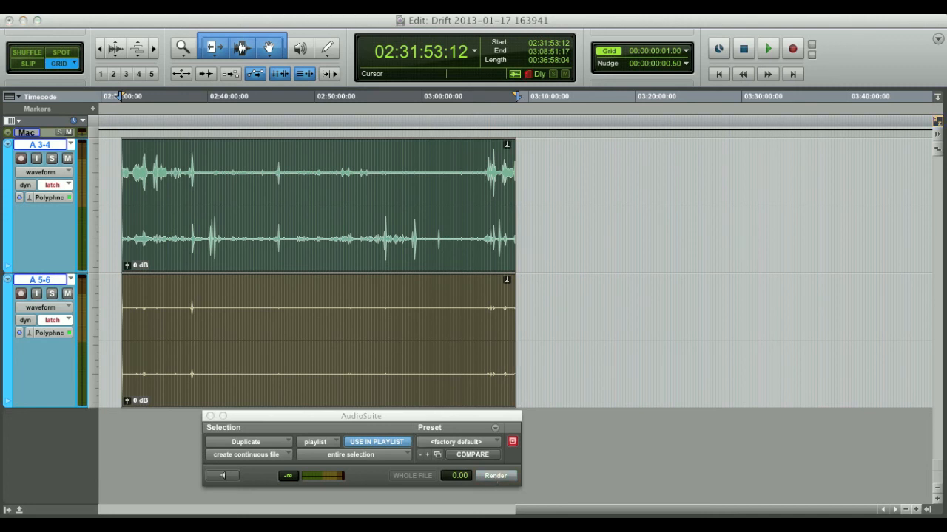
pyautogui.moveTo(126, 264); pyautogui.dragTo(640, 194)
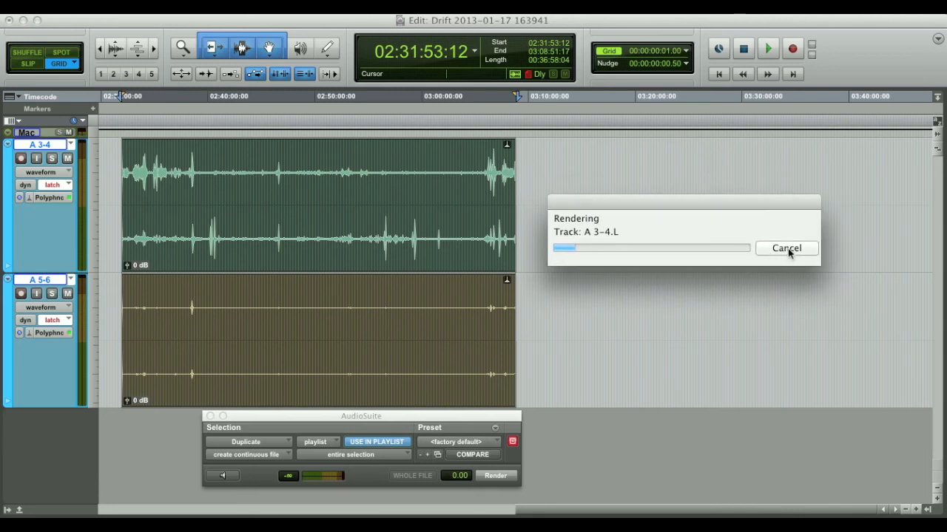
pyautogui.click(789, 252)
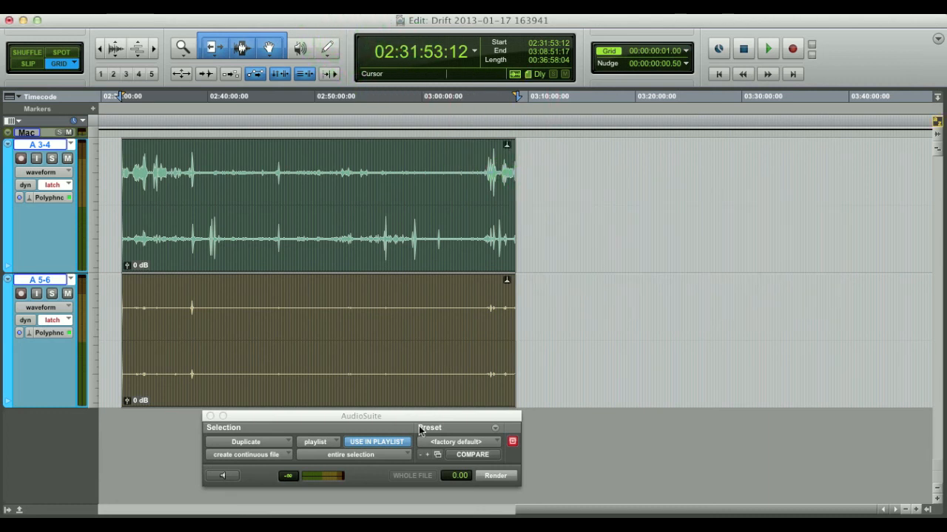
pyautogui.moveTo(411, 420); pyautogui.dragTo(377, 422)
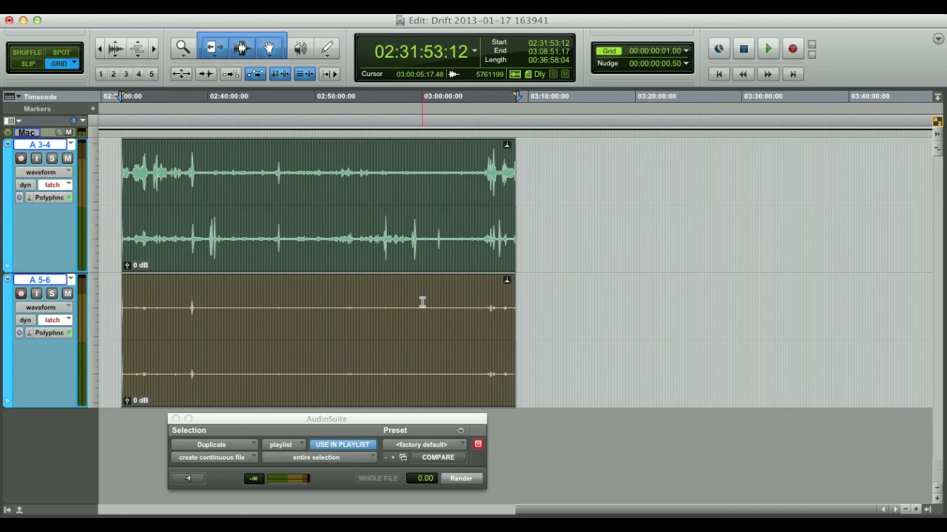
pyautogui.click(444, 181)
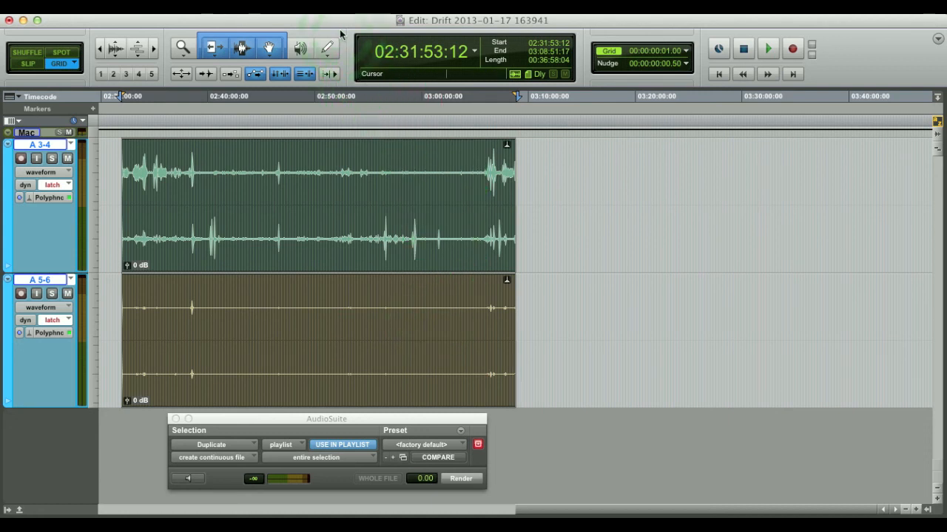